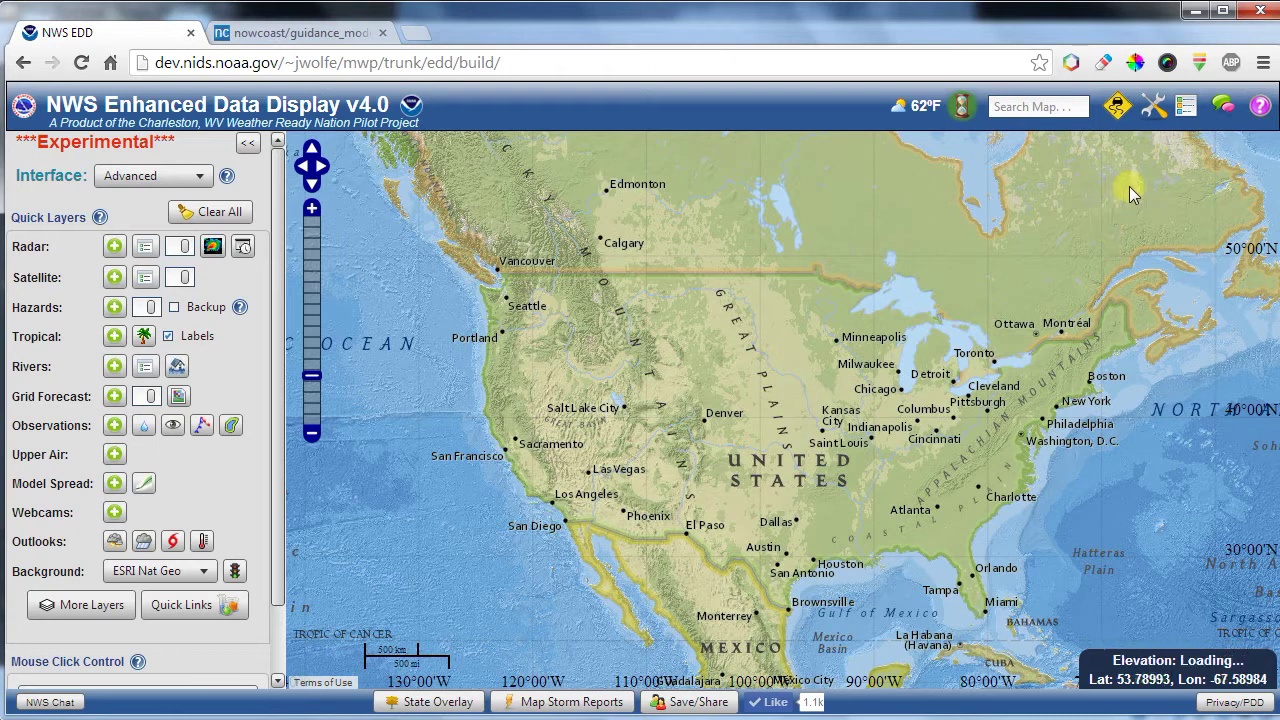
Step: Load the example ArcGIS93Rest Interstates service (layers 2,10) so red interstate lines appear on the map
click(1153, 110)
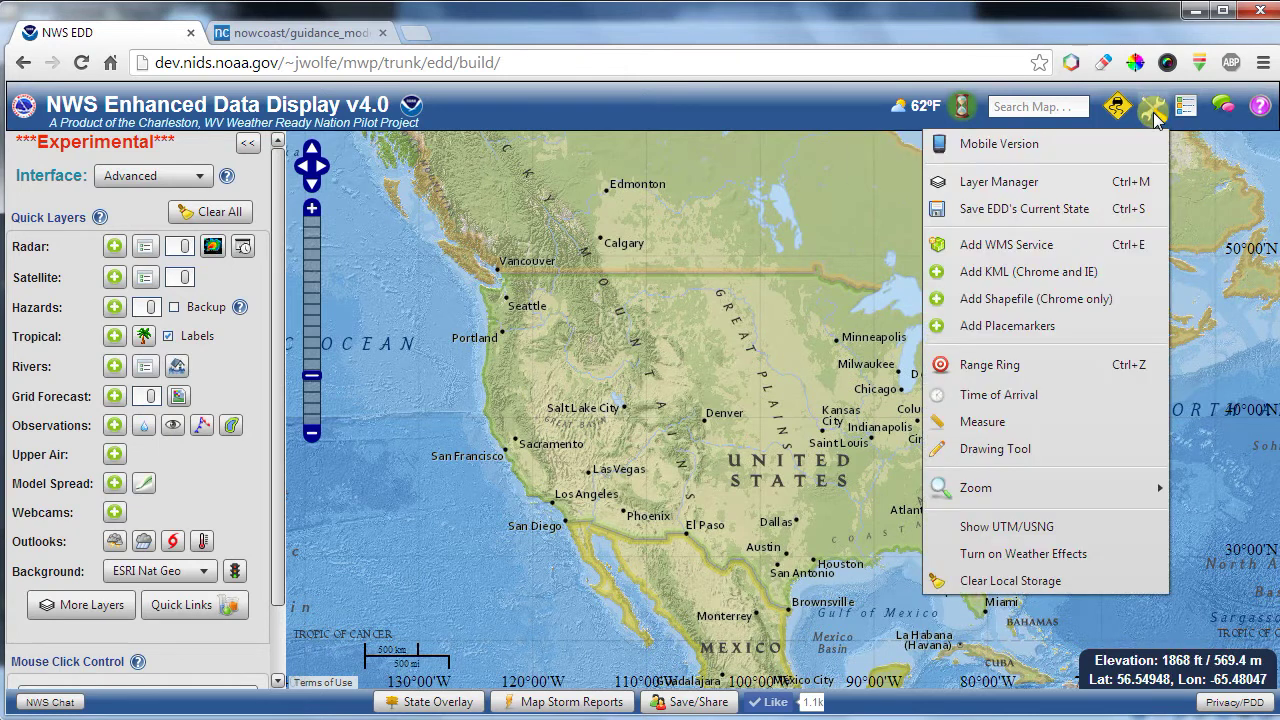
click(1067, 249)
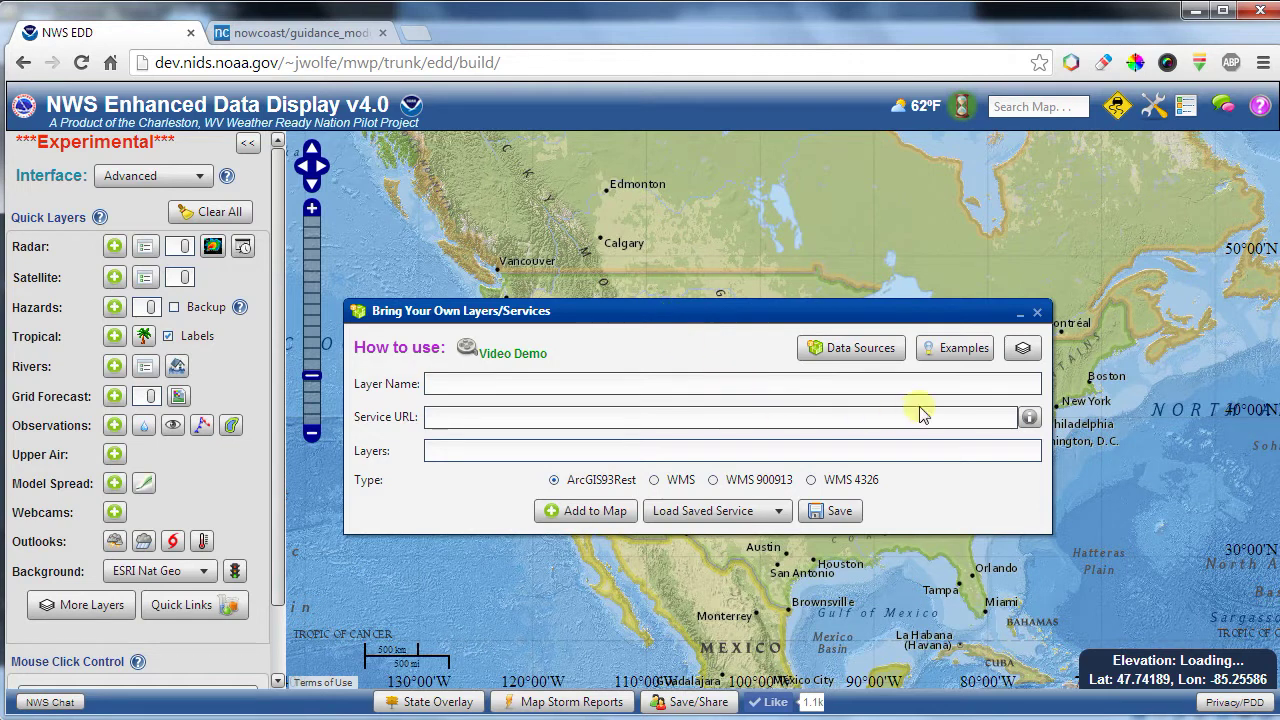
click(981, 359)
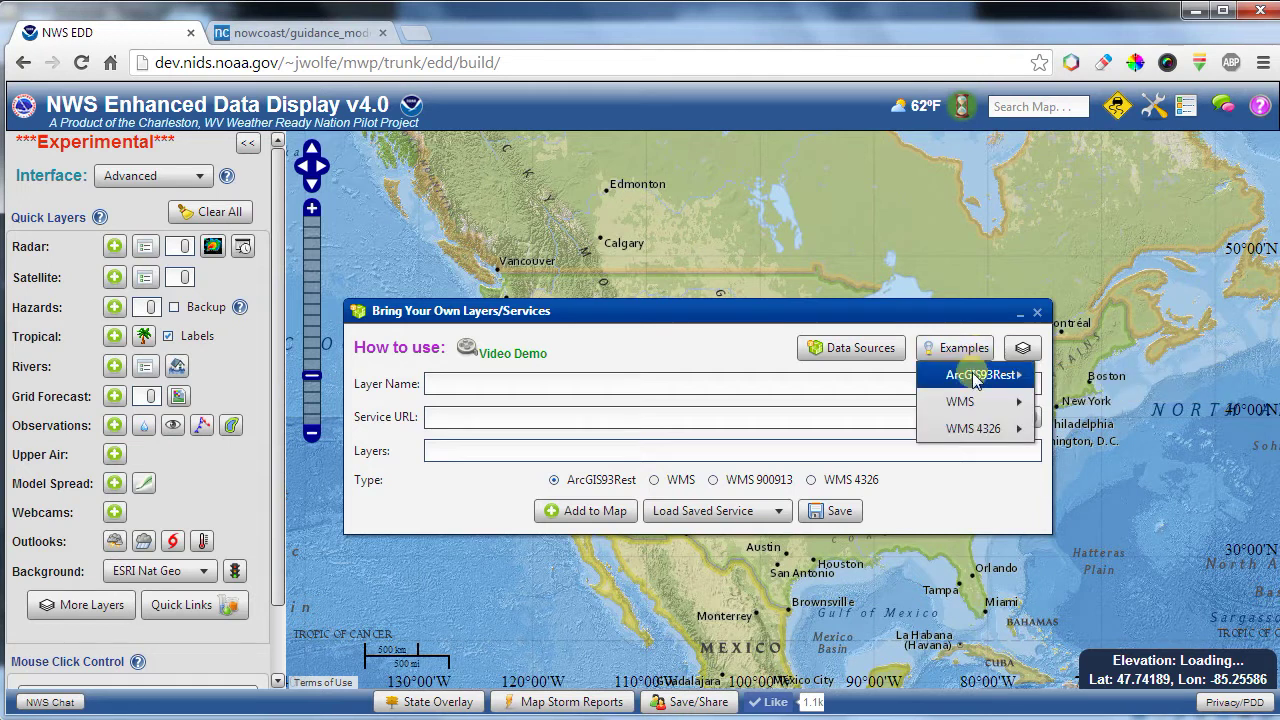
mouse_move(975, 386)
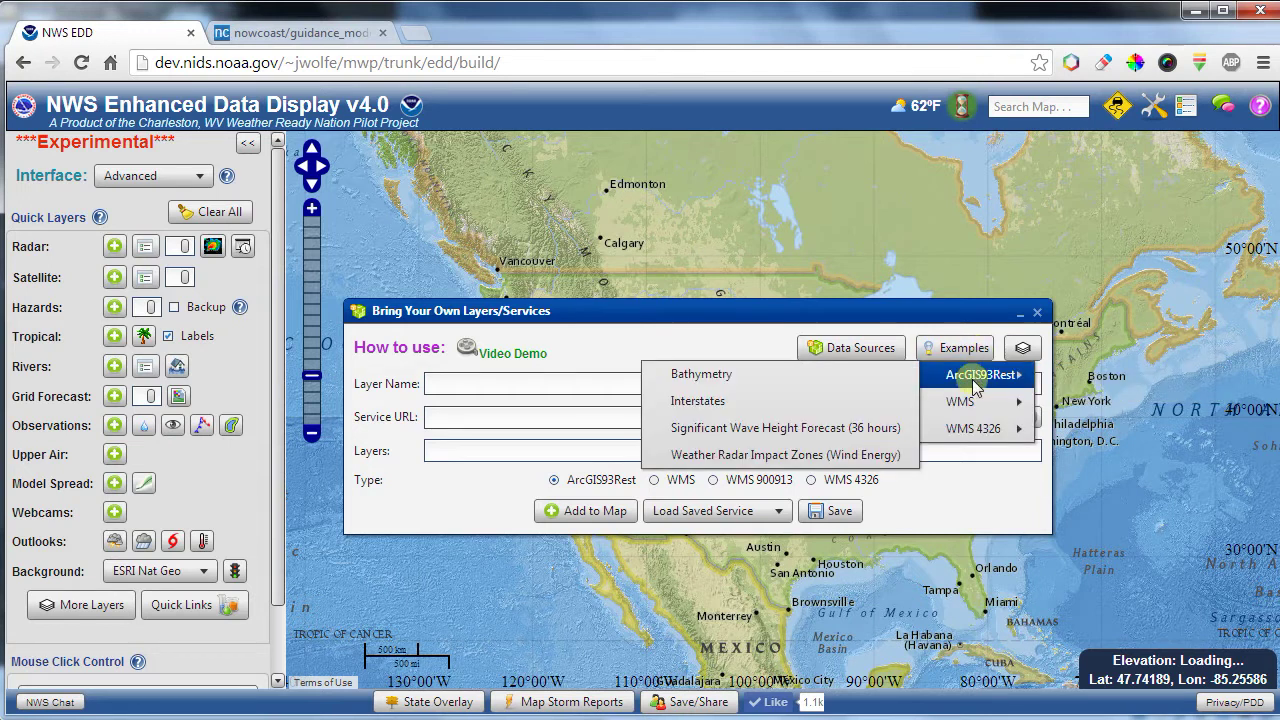
click(739, 404)
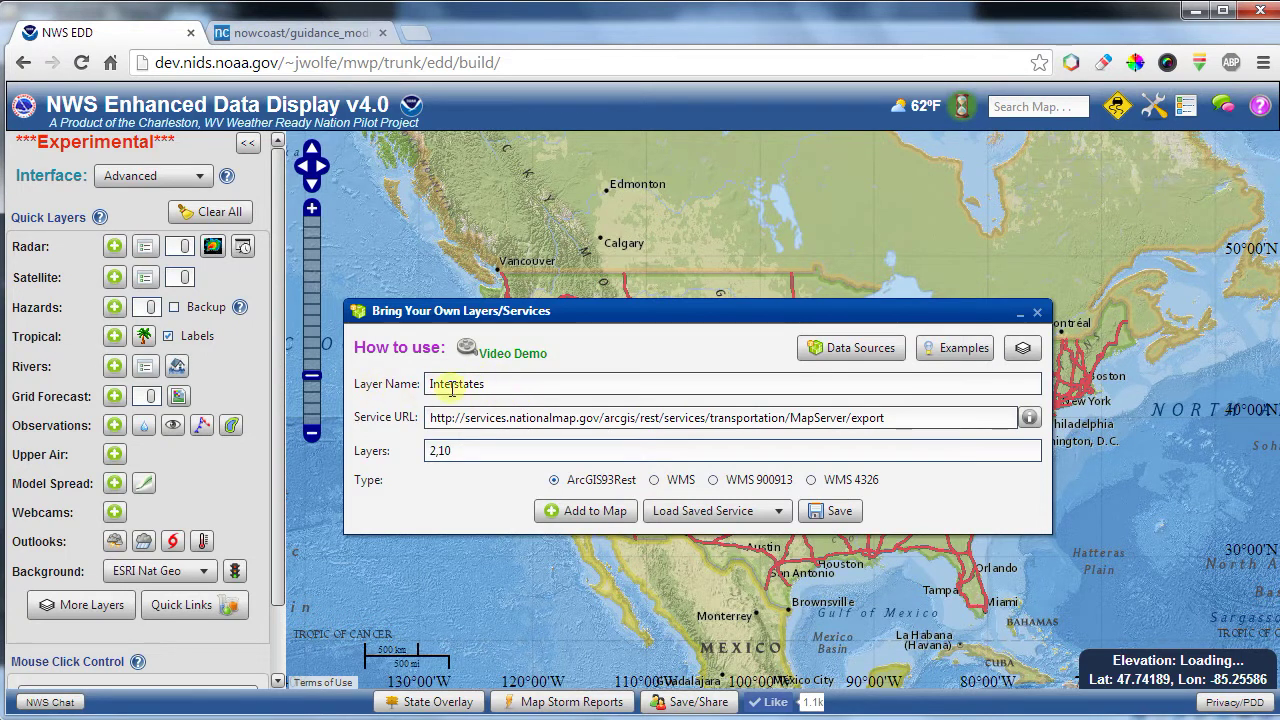
mouse_move(509, 383)
mouse_down()
mouse_move(471, 383)
mouse_move(518, 388)
mouse_up()
drag(907, 421, 365, 386)
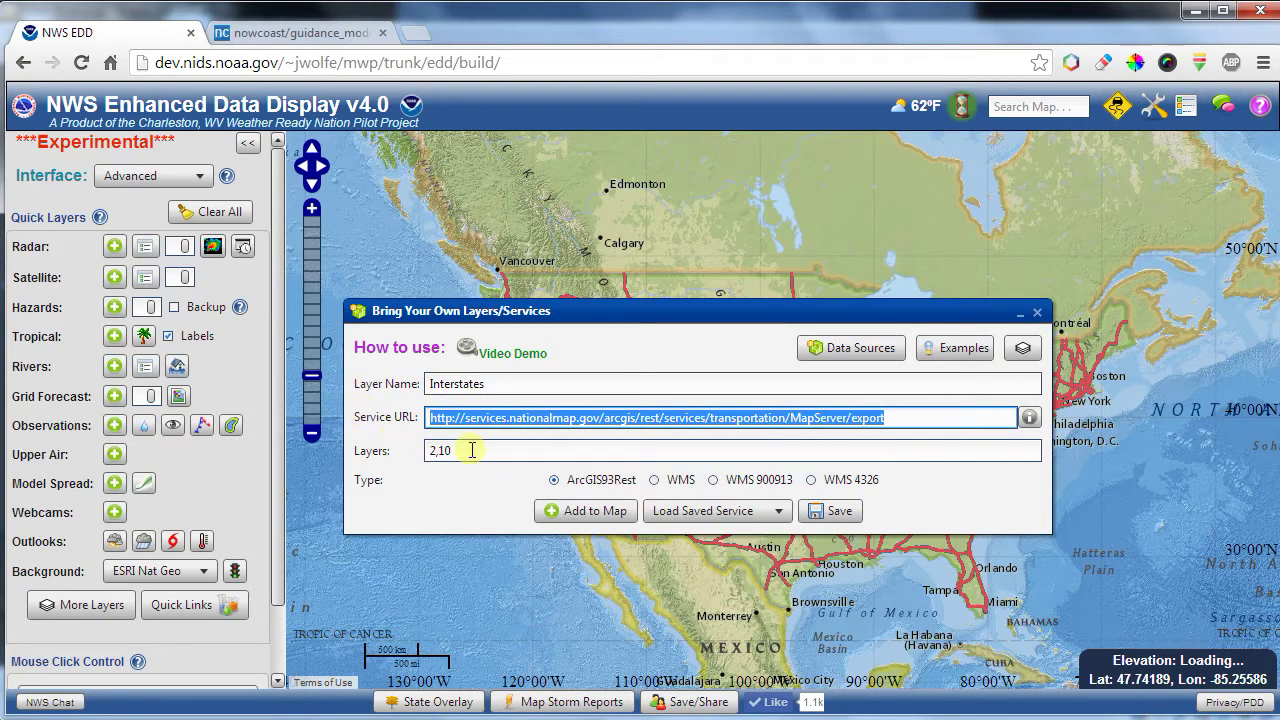
drag(470, 450, 392, 456)
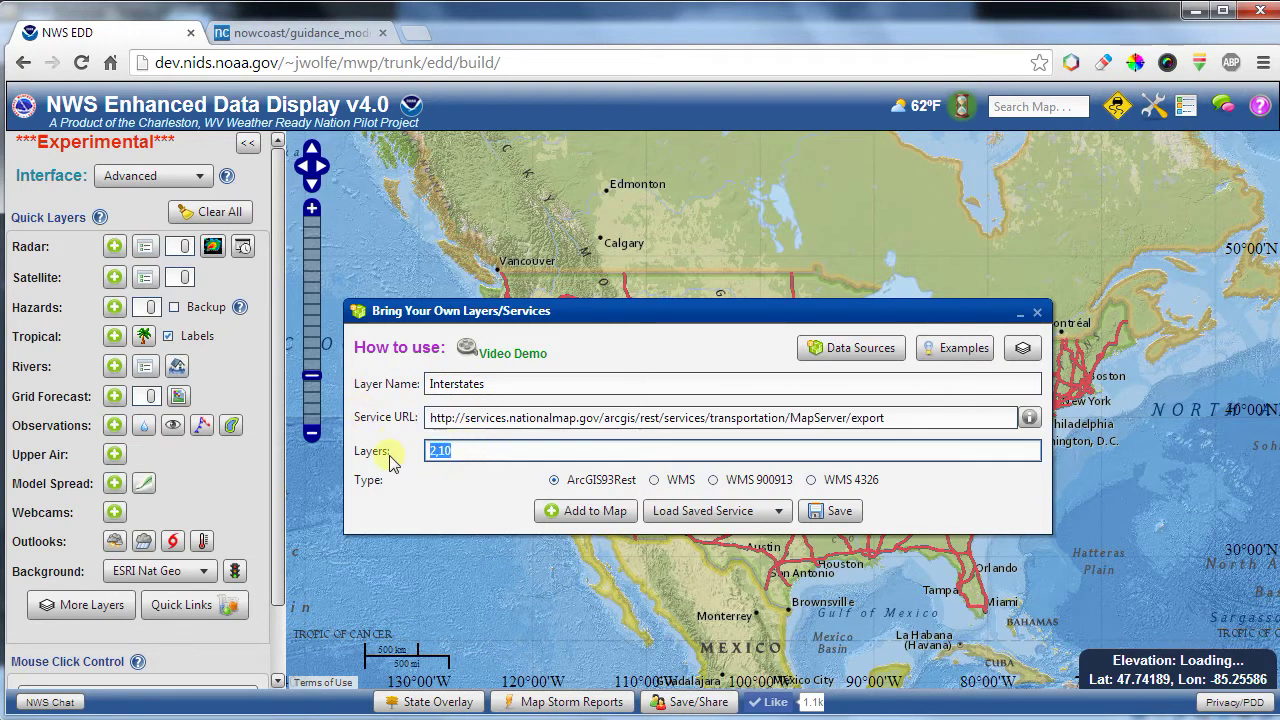
click(897, 417)
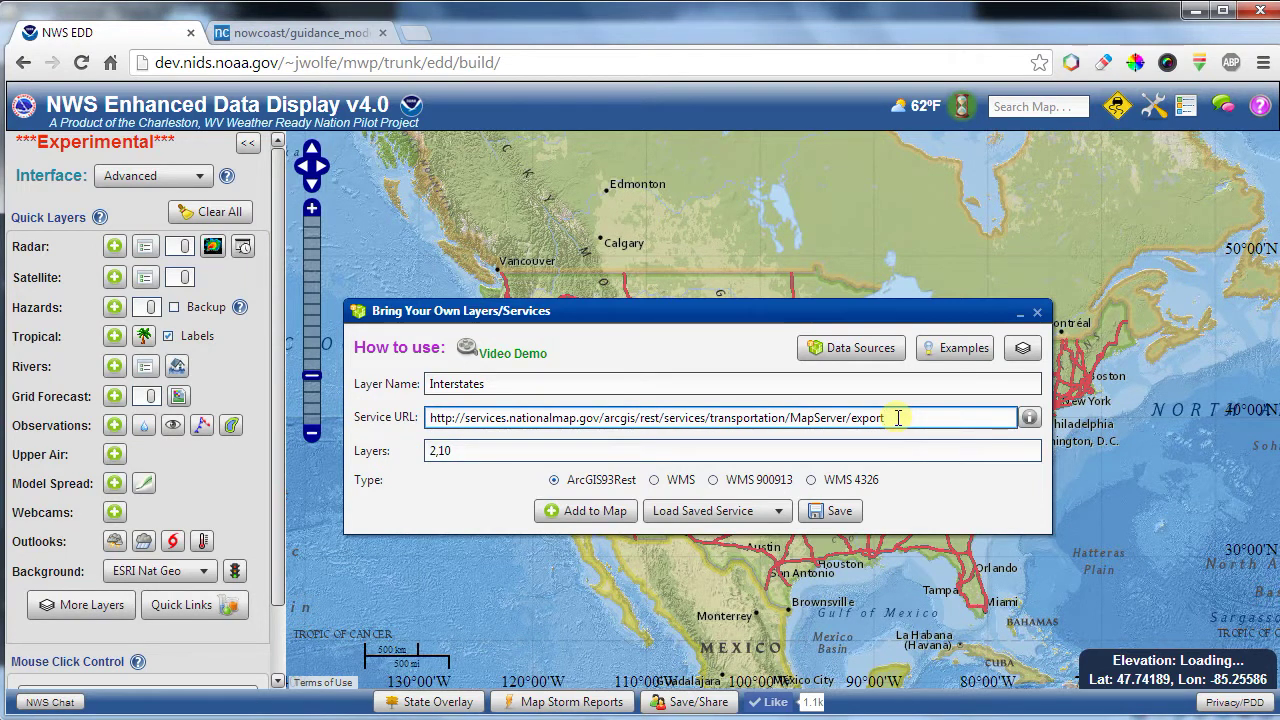
drag(897, 417, 395, 421)
key(ctrl+c)
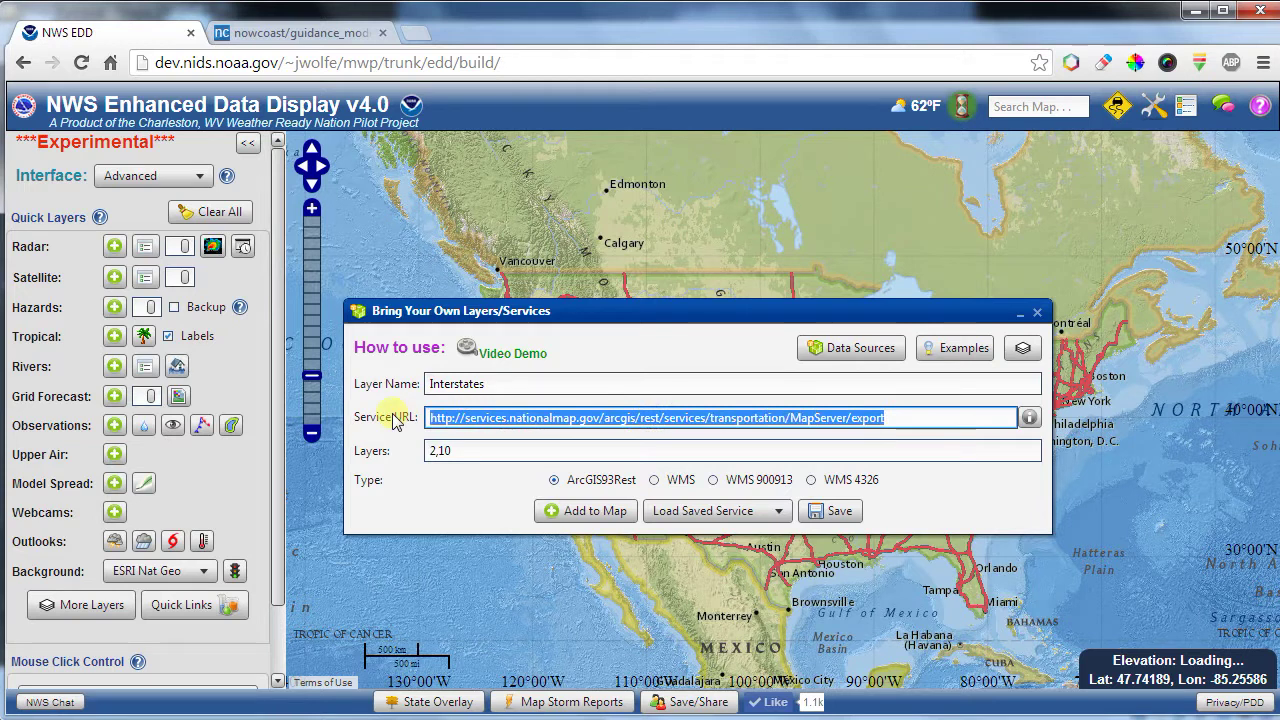
Step: Load the copied transportation export URL in a new tab and go up to its MapServer page
click(422, 37)
key(ctrl+v)
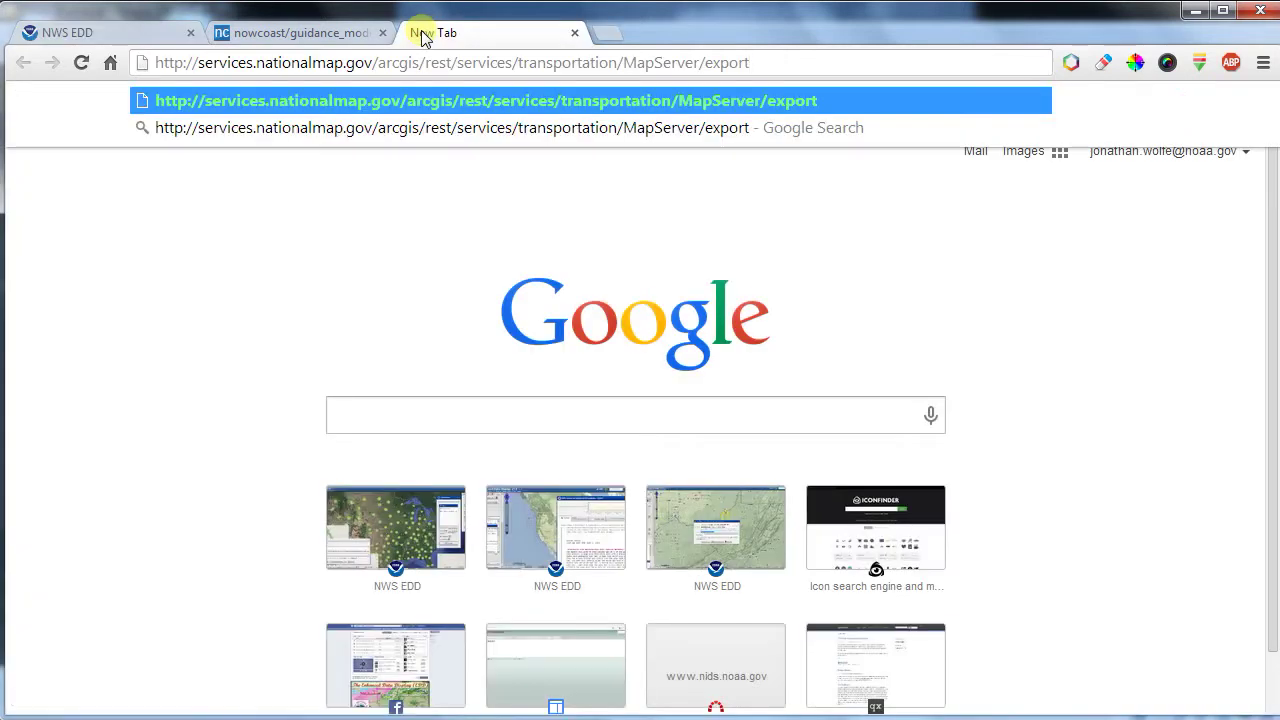
key(Return)
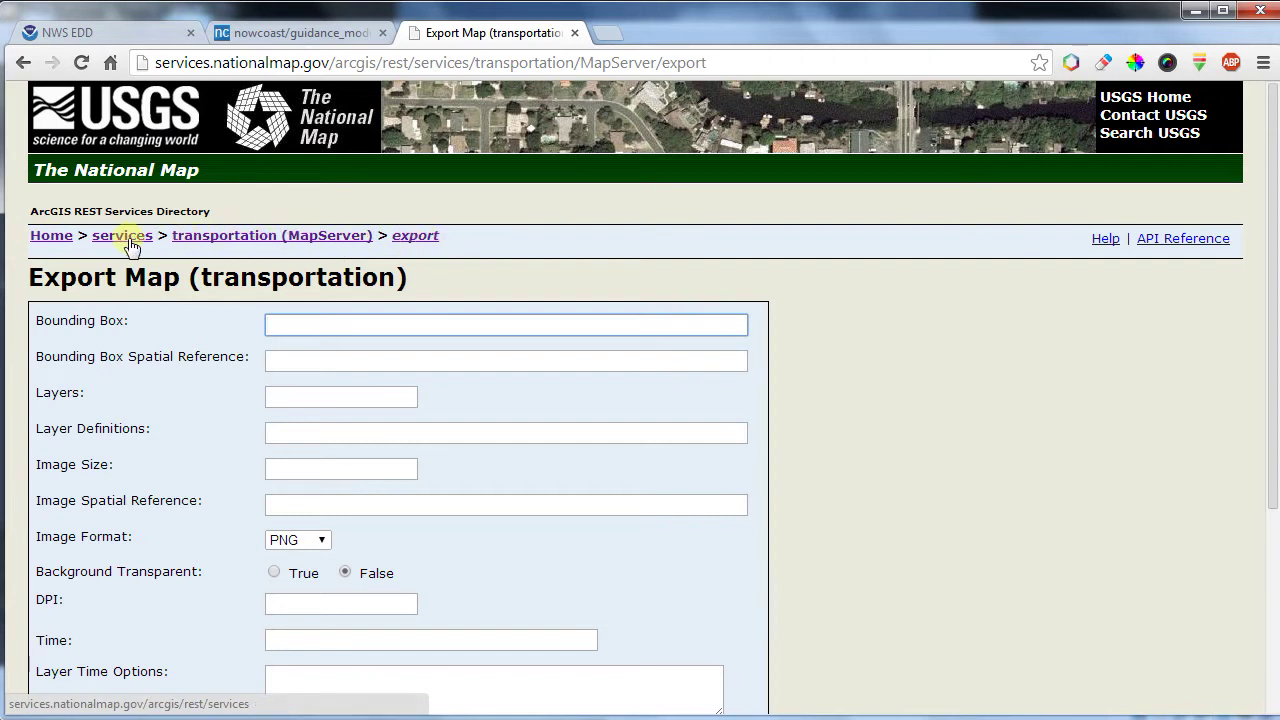
click(320, 244)
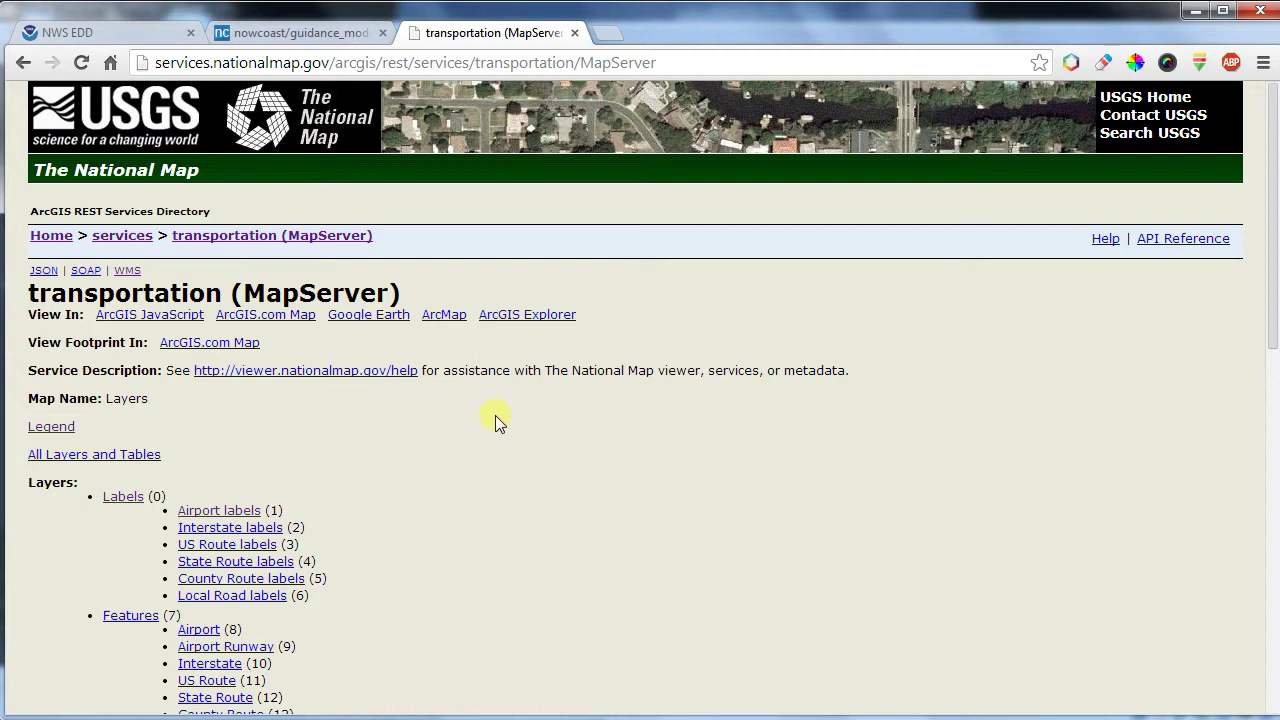
scroll(495, 418, down, 2)
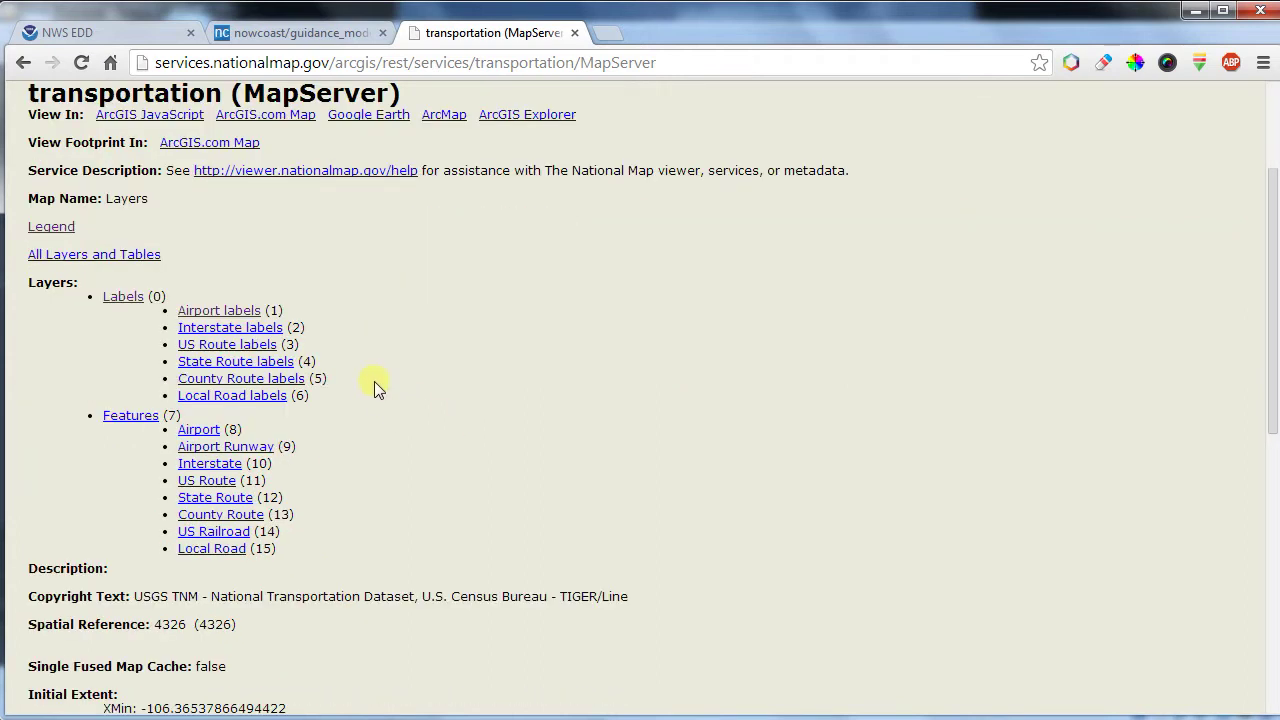
Step: Match EDD's layer numbers 2,10 to the MapServer list: Interstate labels (2) and Interstate (10)
drag(24, 281, 323, 547)
click(366, 449)
drag(266, 313, 301, 312)
click(140, 36)
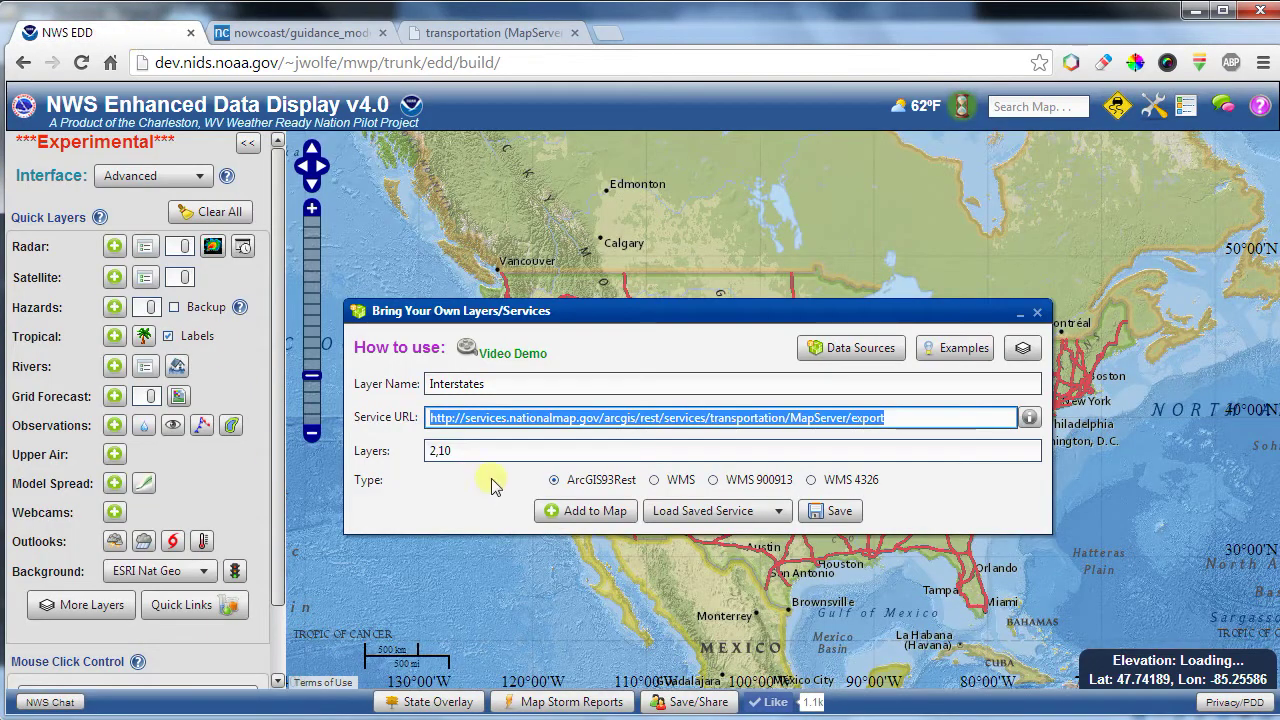
drag(480, 451, 410, 452)
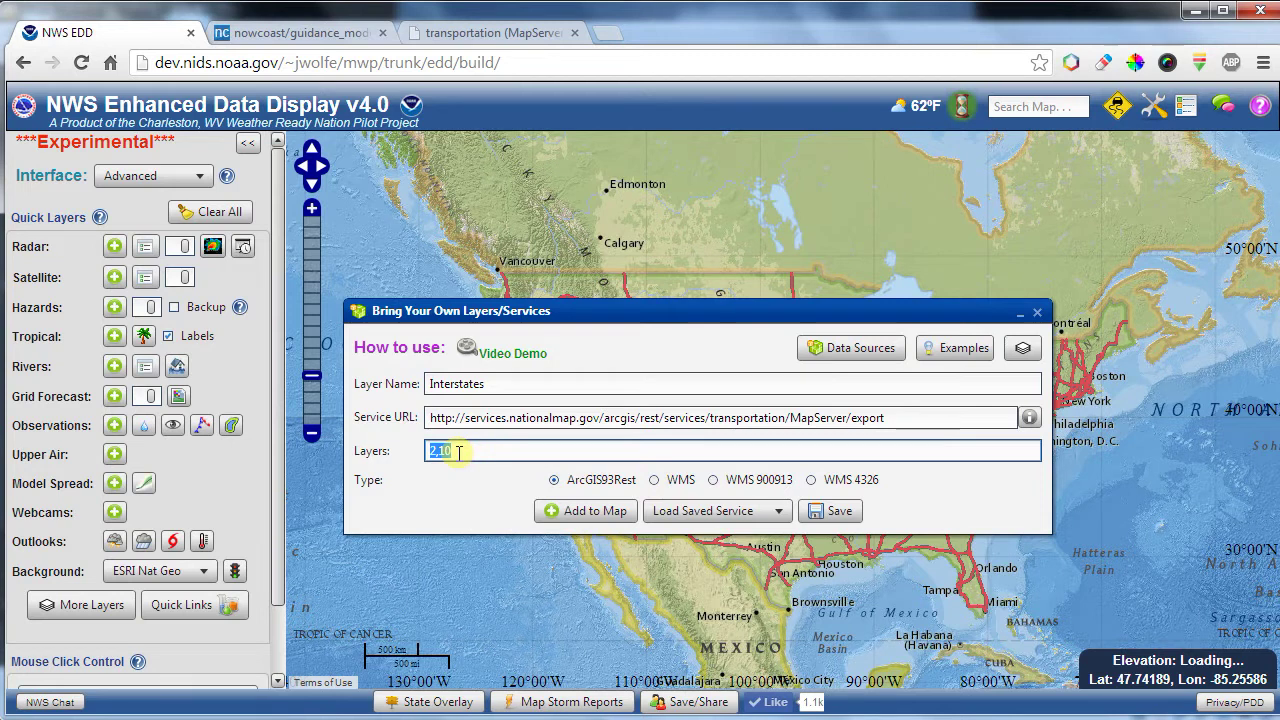
click(450, 40)
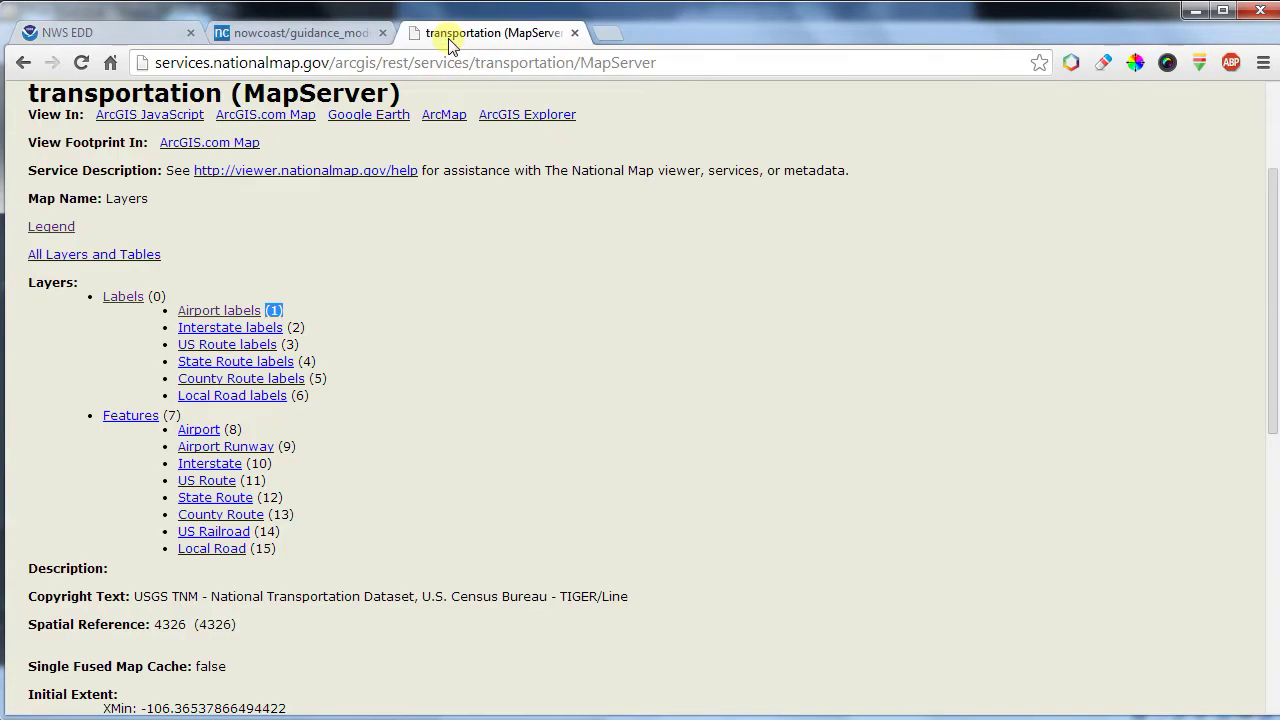
click(311, 326)
scroll(464, 393, up, 2)
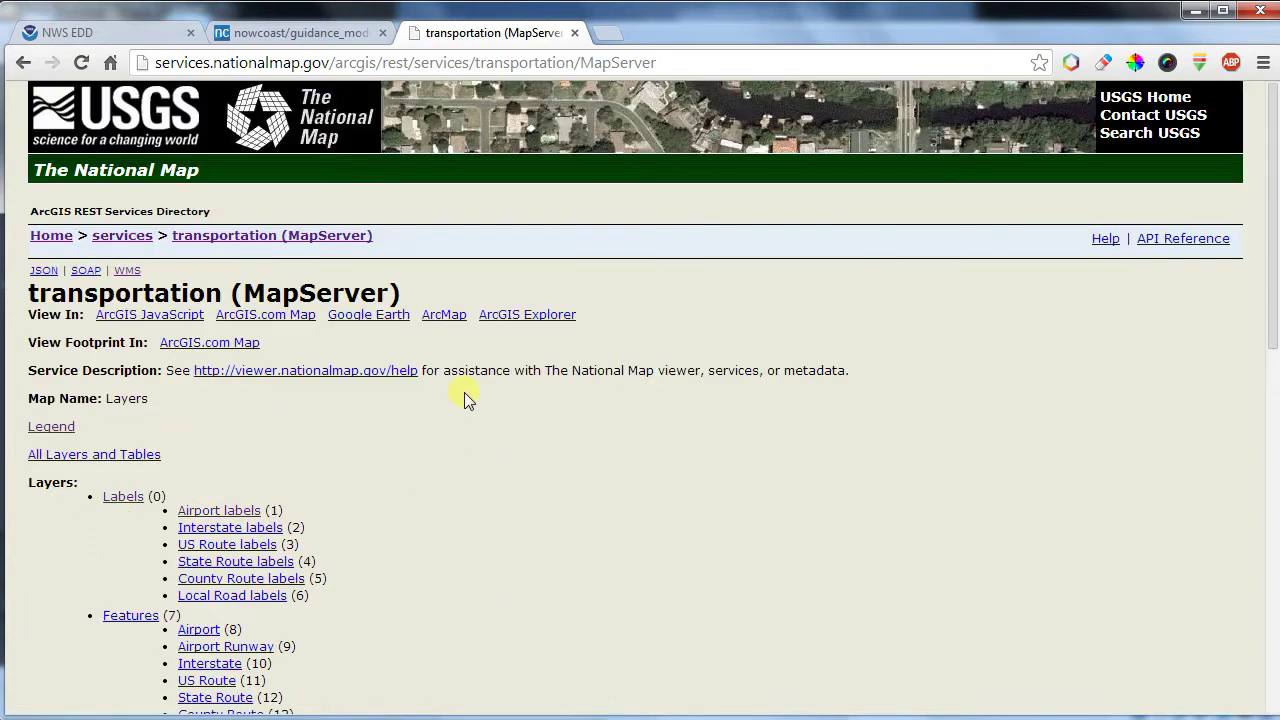
scroll(464, 392, down, 9)
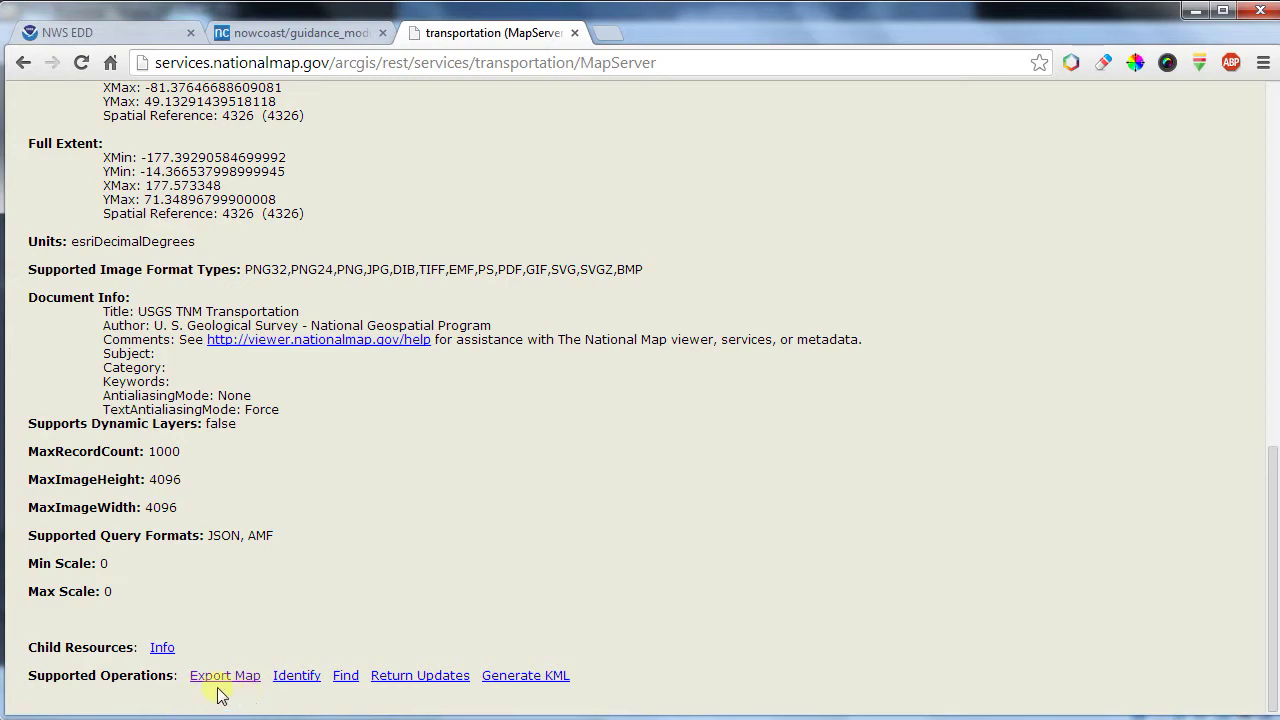
Step: Copy the Export Map link address and test it in a new tab
right_click(226, 680)
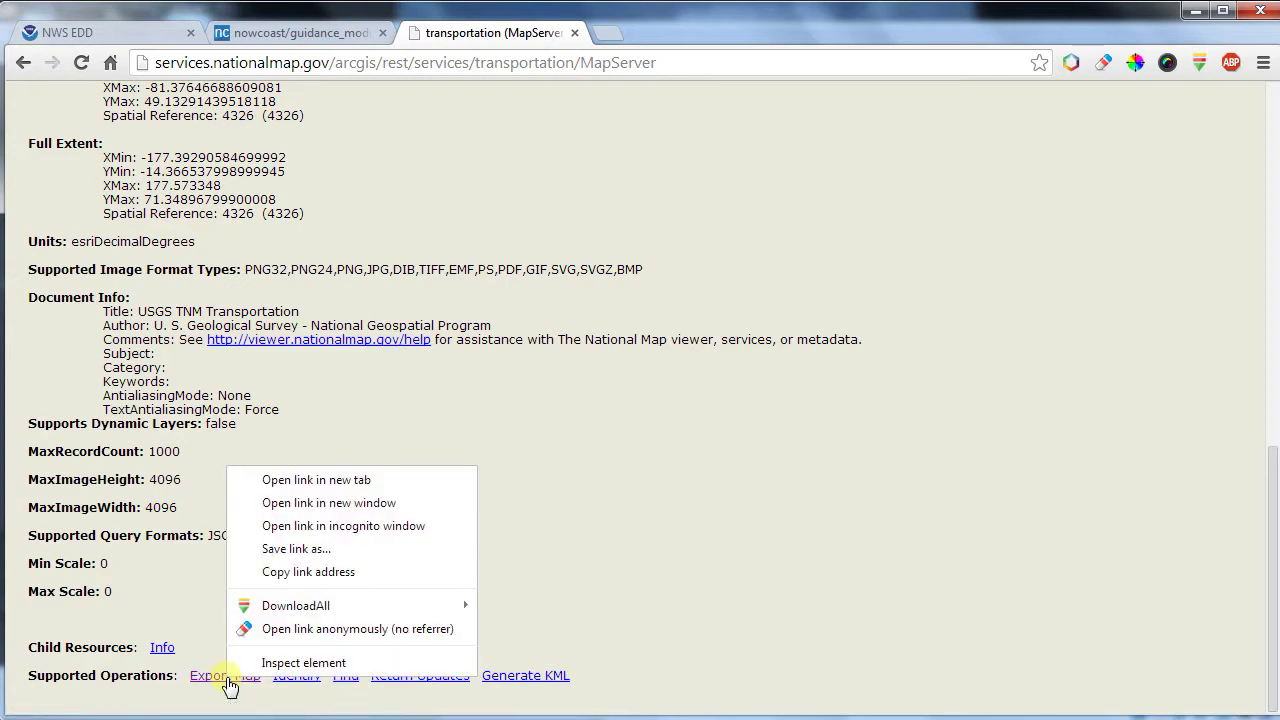
click(370, 574)
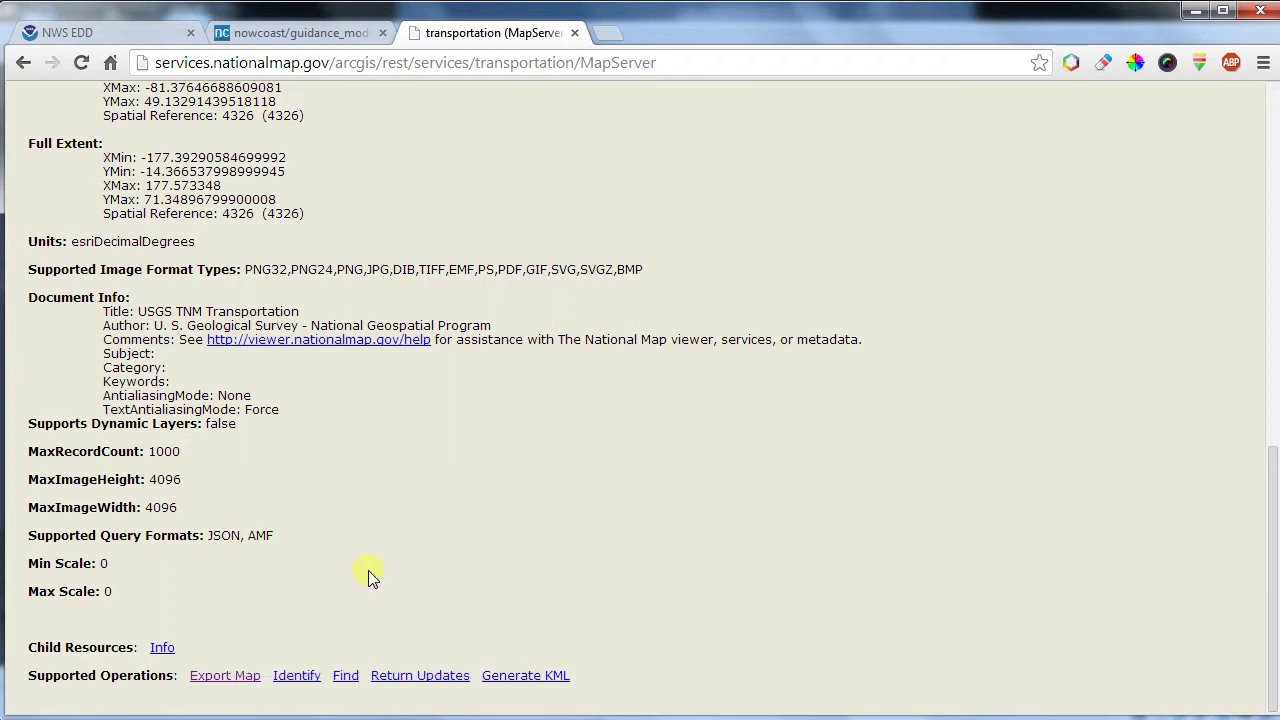
click(606, 33)
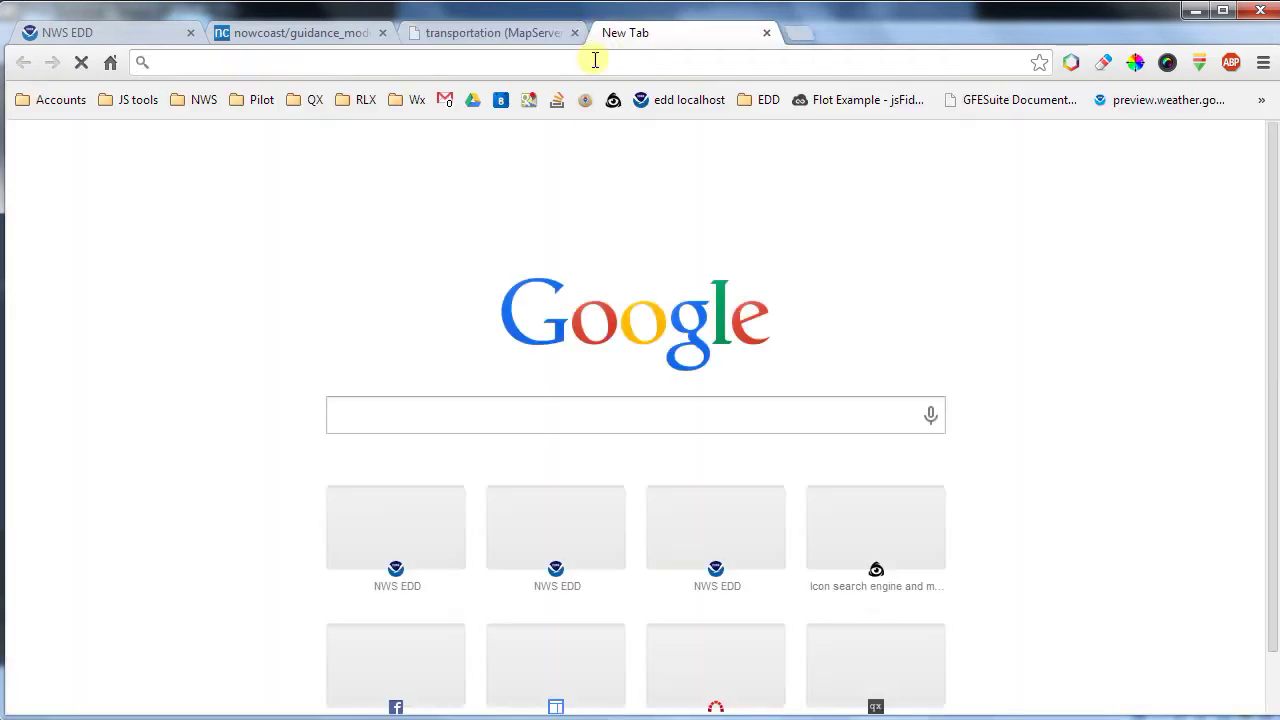
key(ctrl+v)
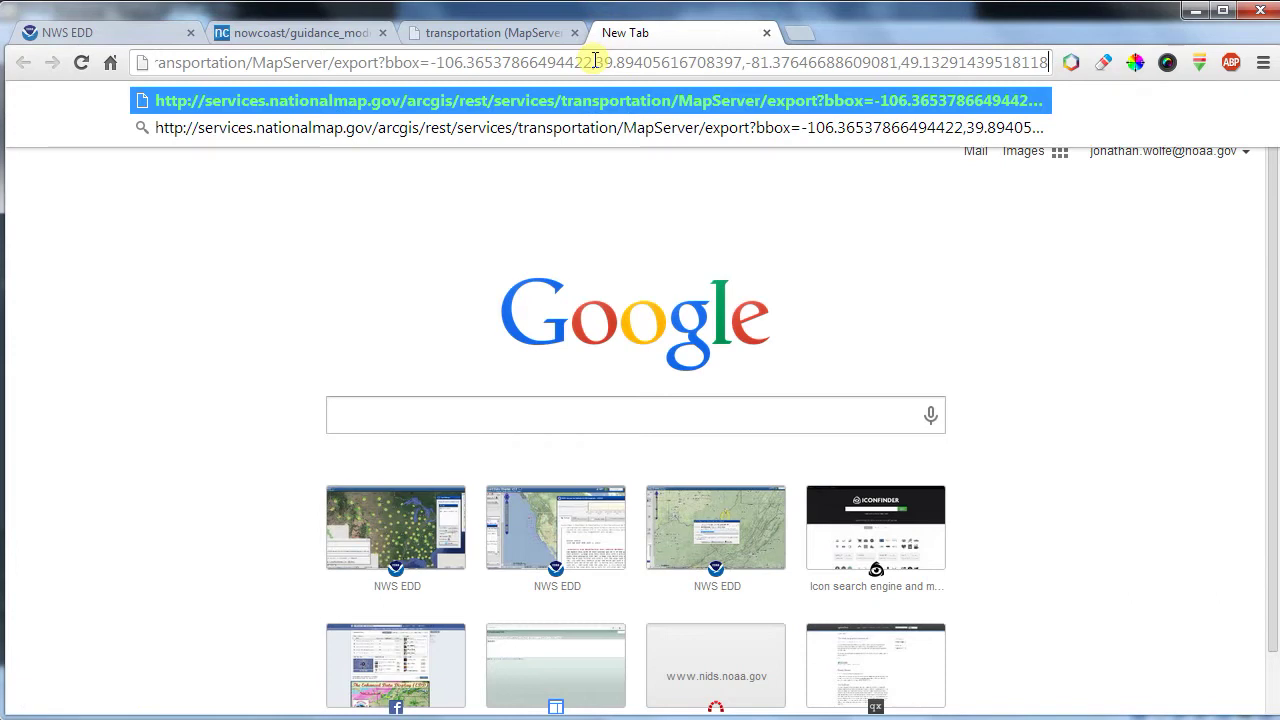
Step: Replace the EDD Service URL with the pasted export link and move the layer form up-left
click(138, 33)
click(579, 420)
key(ctrl+a)
key(BackSpace)
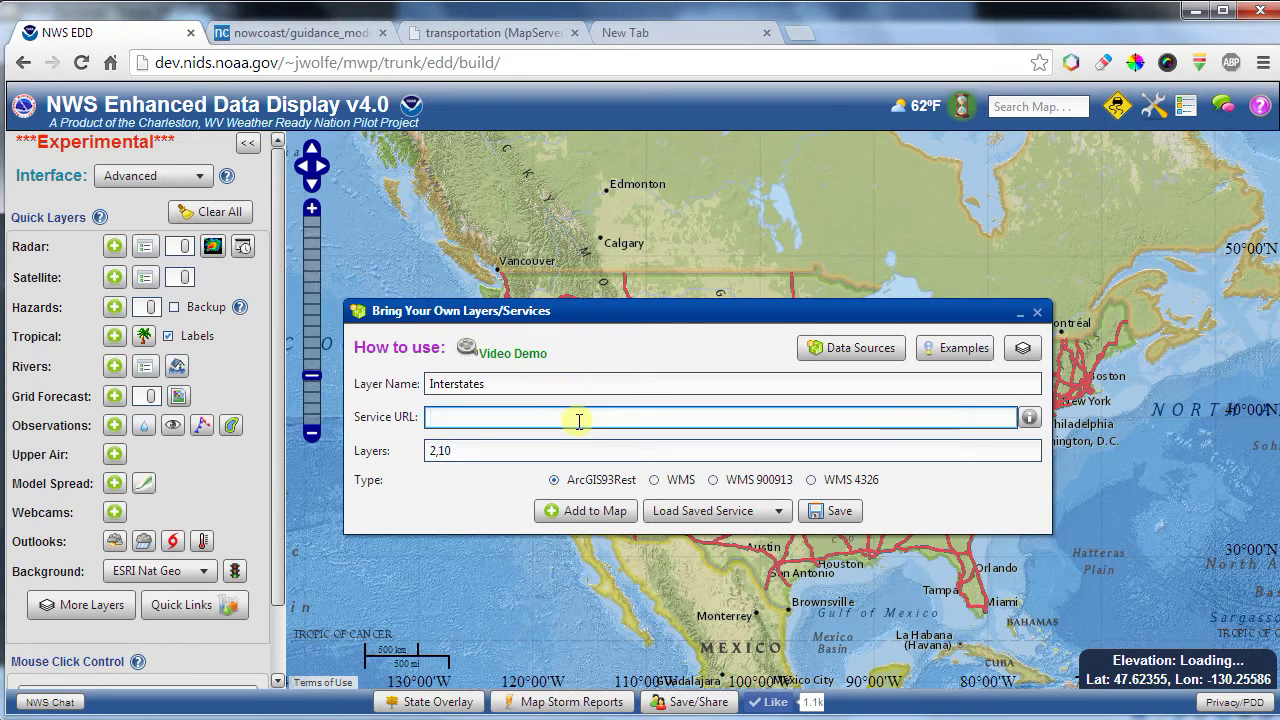
key(ctrl+v)
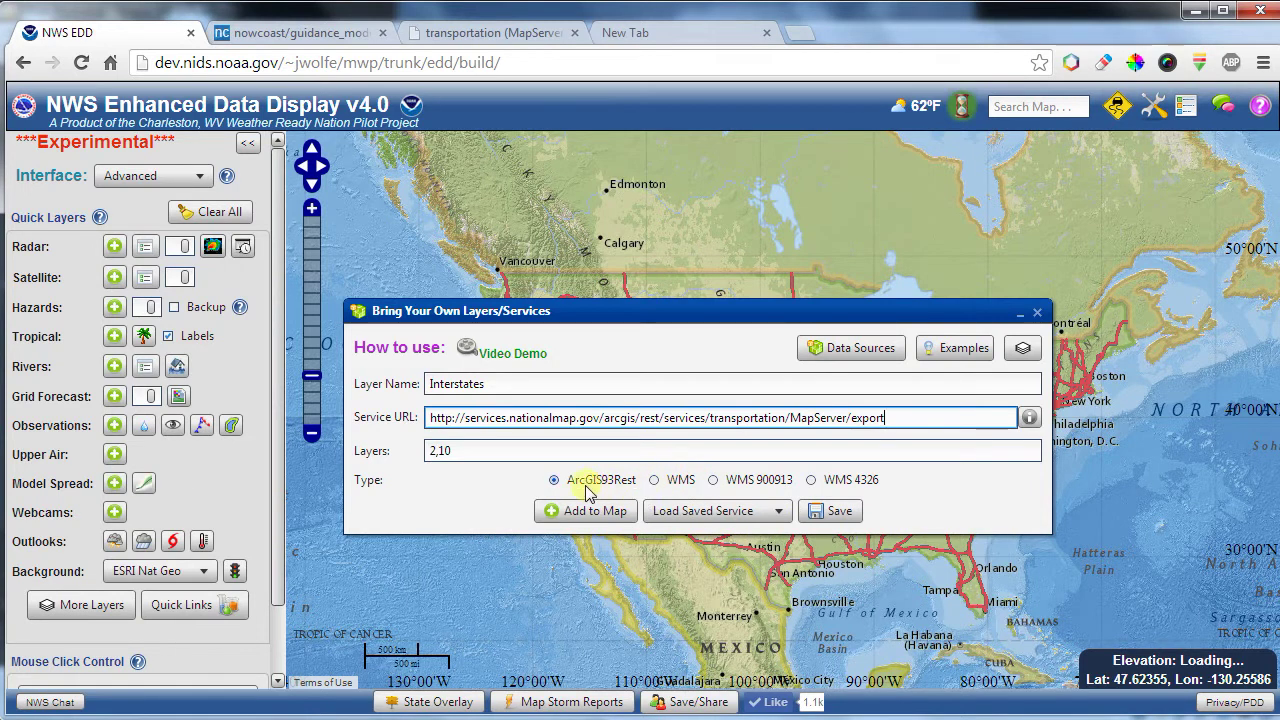
mouse_move(686, 490)
drag(857, 311, 727, 230)
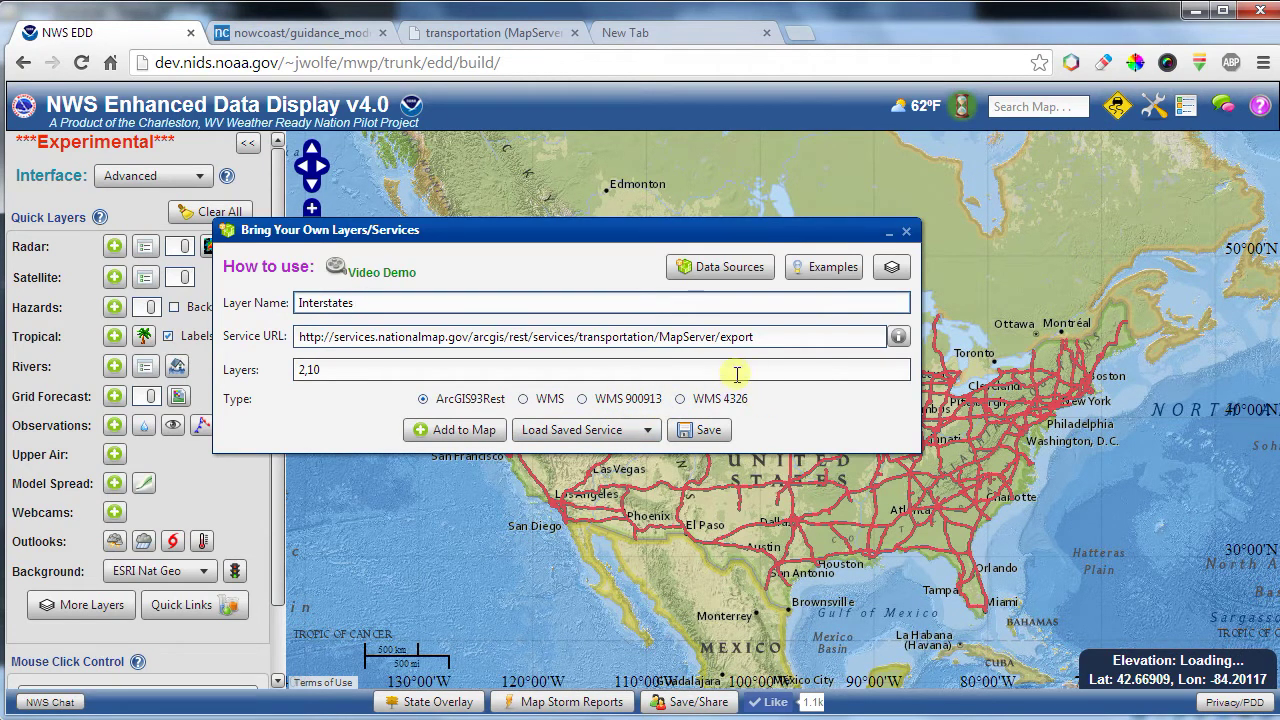
Step: Switch to WMS, add the Wilderness Preservation Areas example (layers wa), then check the map legend
click(541, 401)
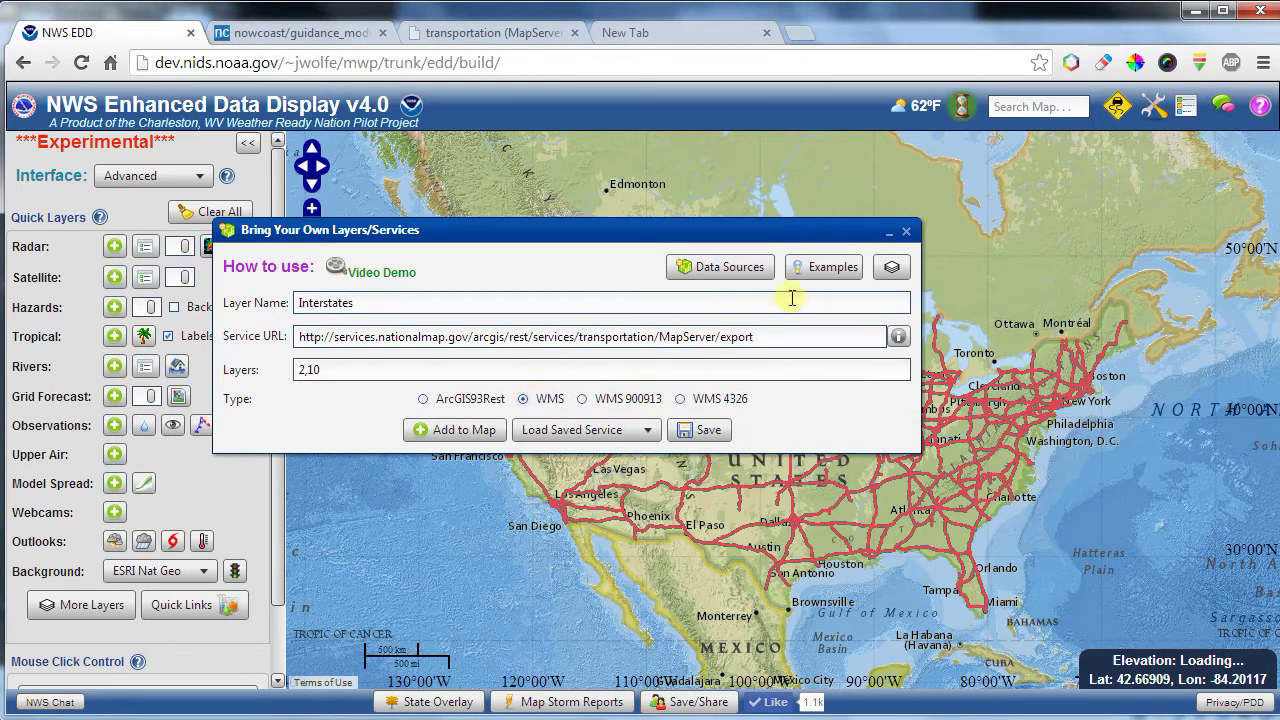
click(822, 269)
mouse_move(837, 330)
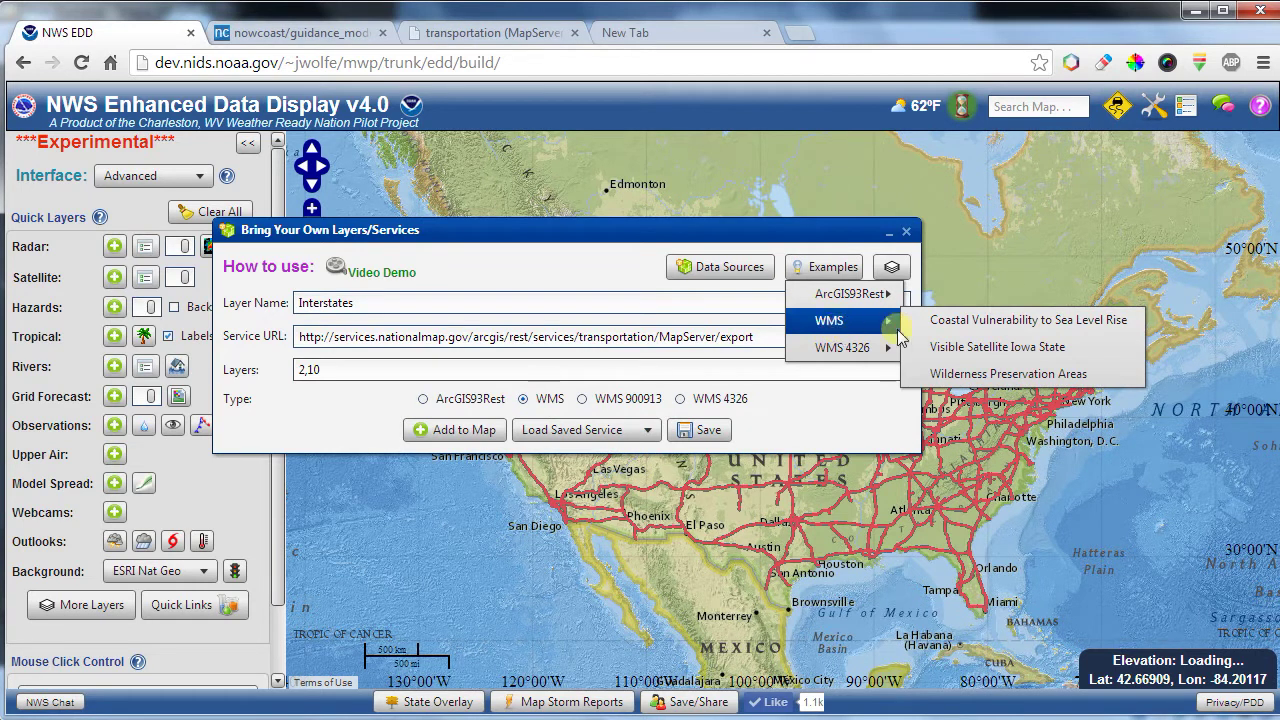
click(995, 375)
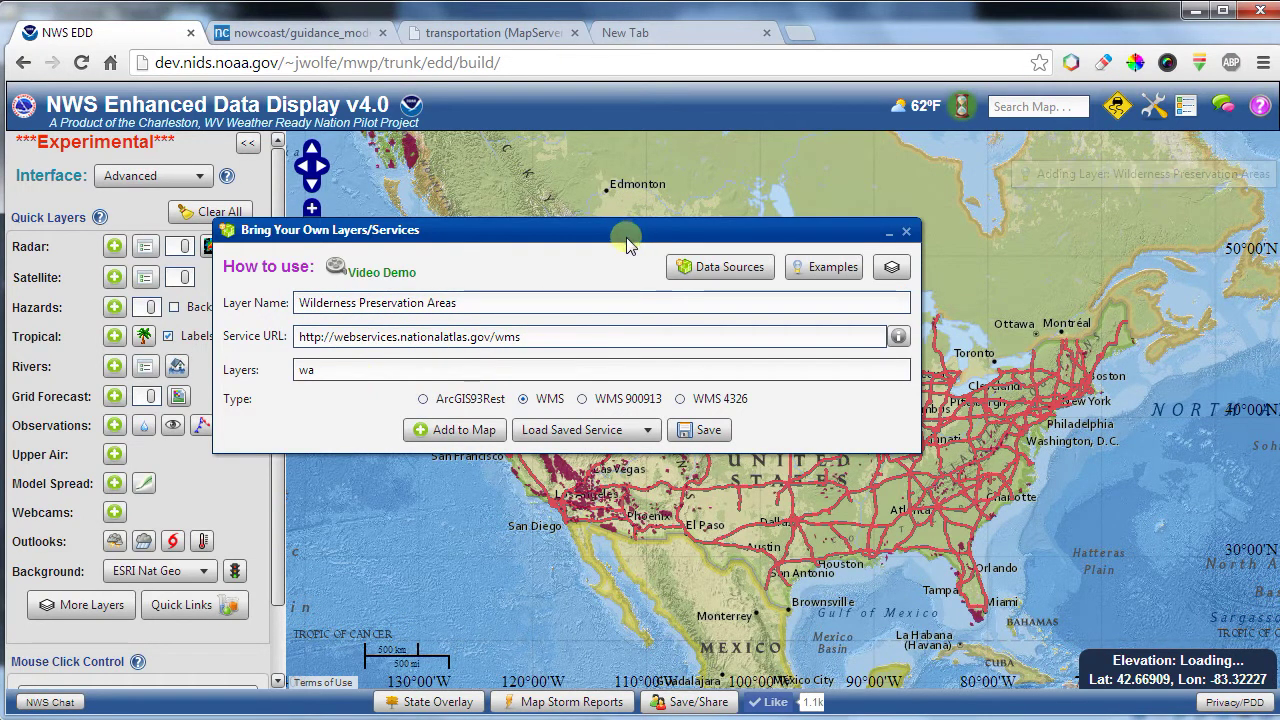
drag(627, 239, 487, 434)
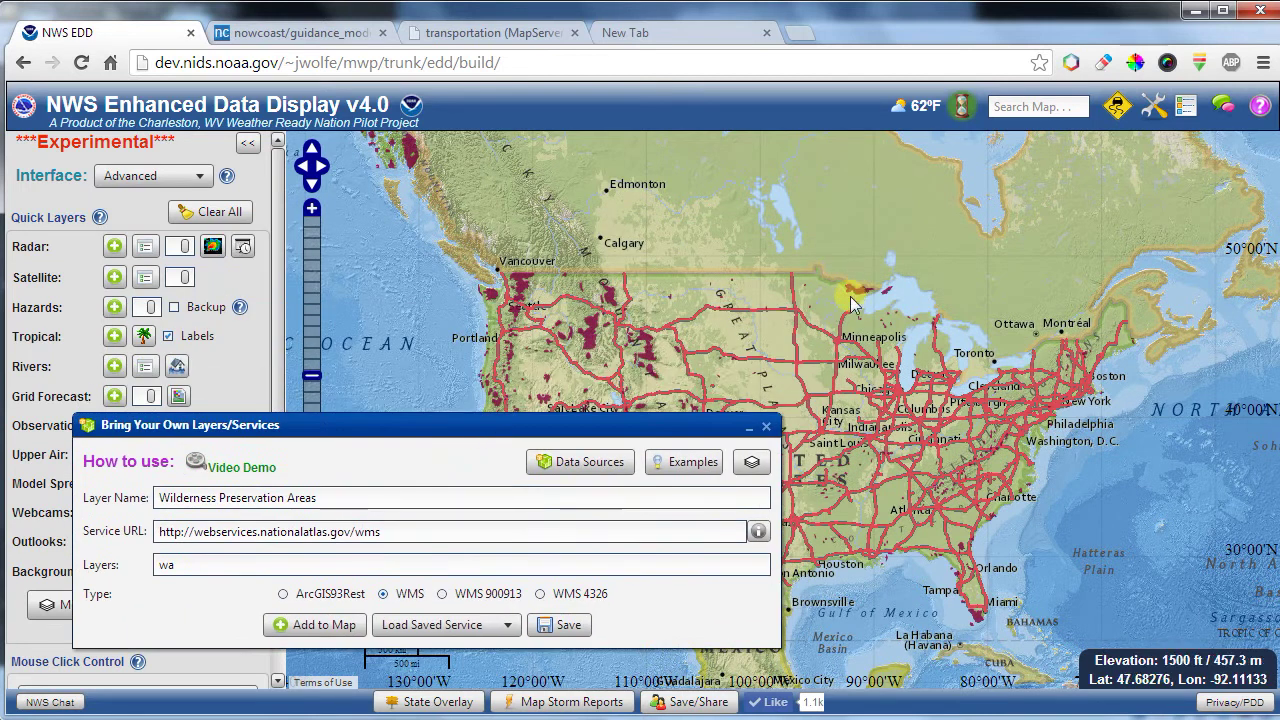
click(1192, 109)
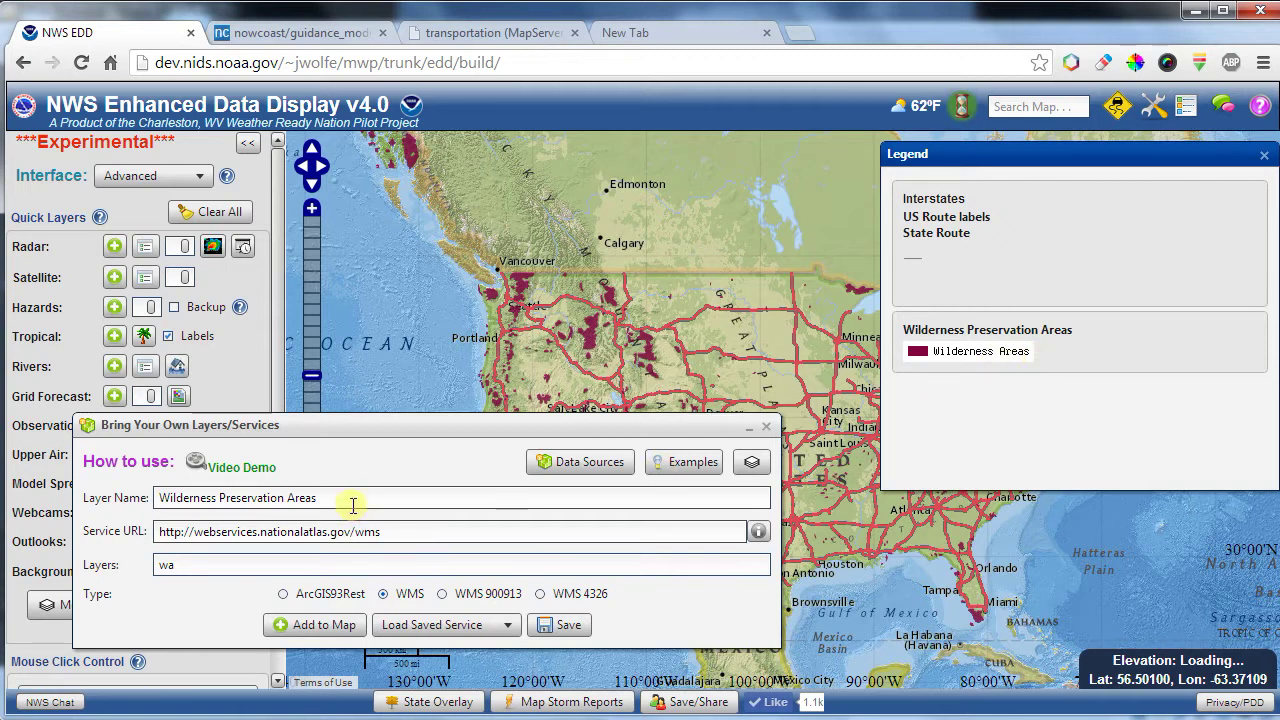
click(1185, 107)
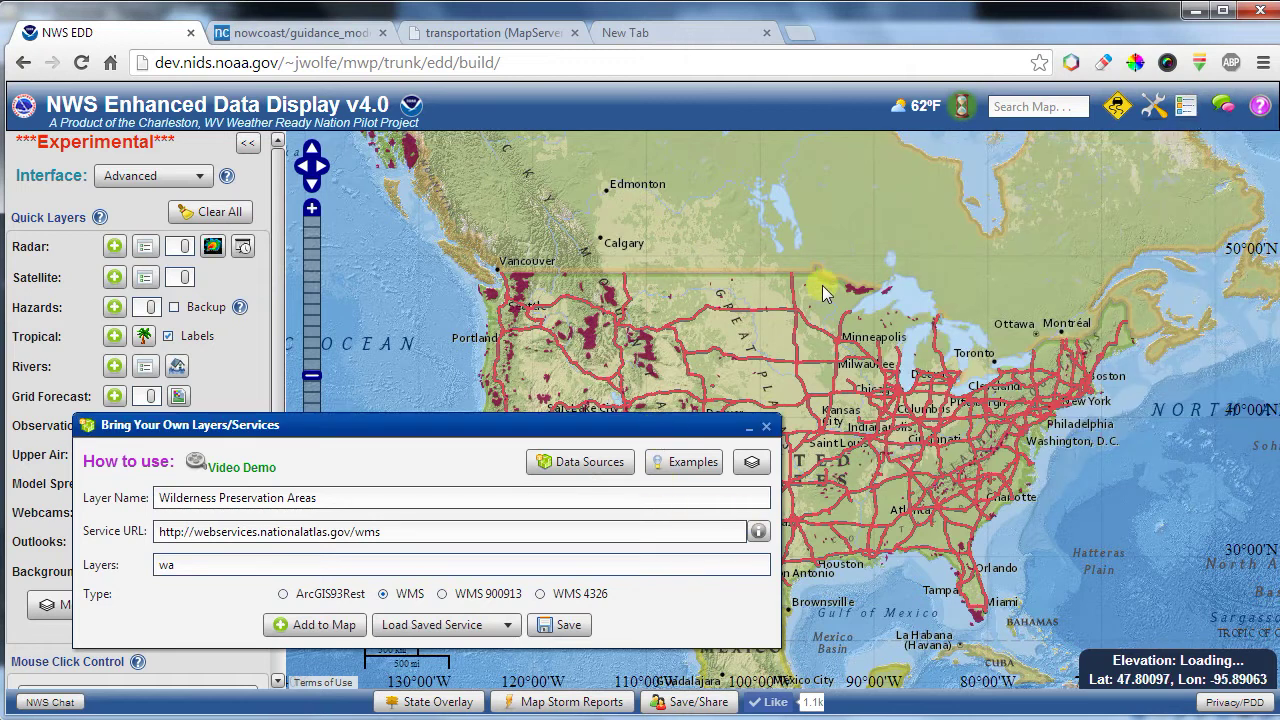
Step: Open the Layer Manager and move it to the right side of the map
scroll(840, 285, up, 2)
scroll(849, 316, up, 1)
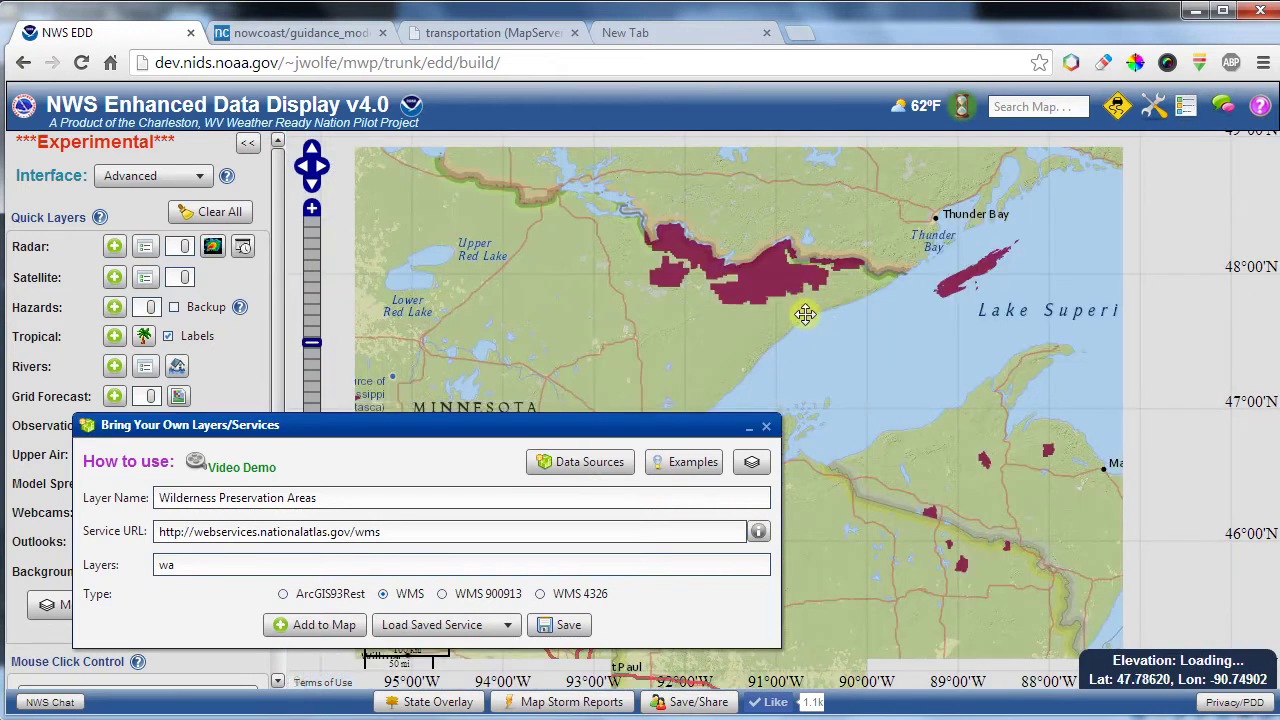
drag(595, 429, 549, 397)
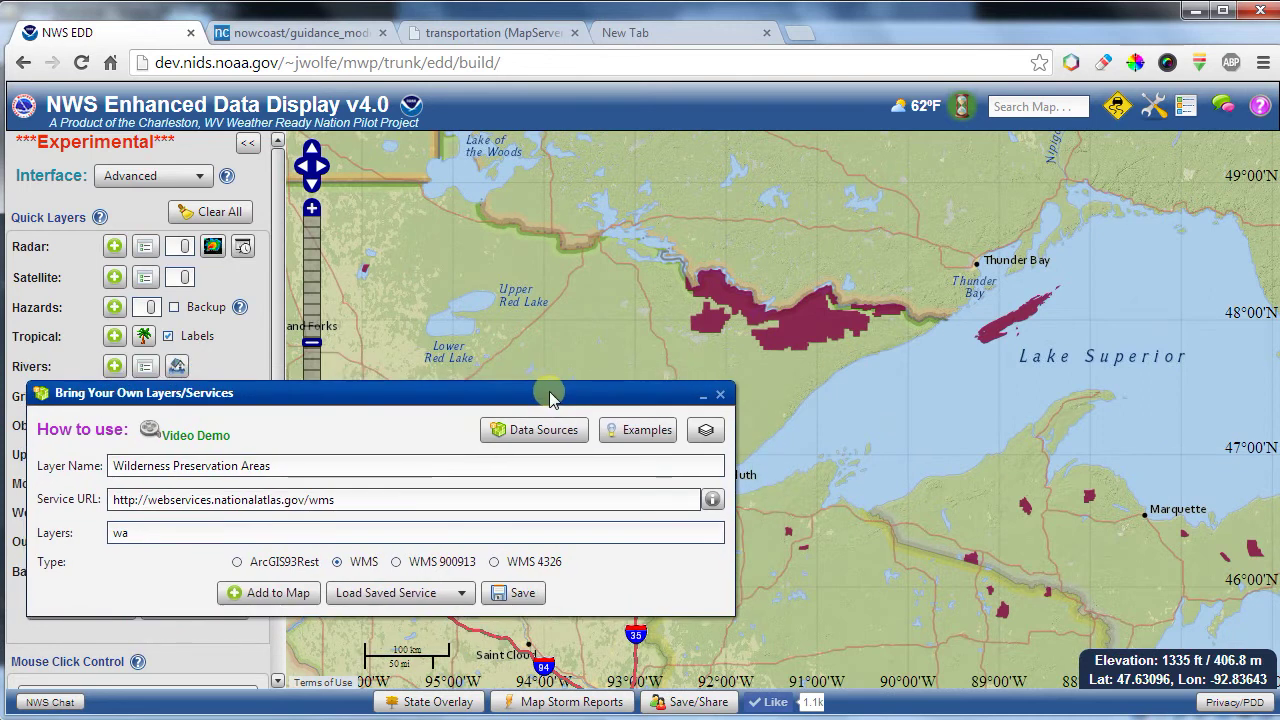
click(709, 436)
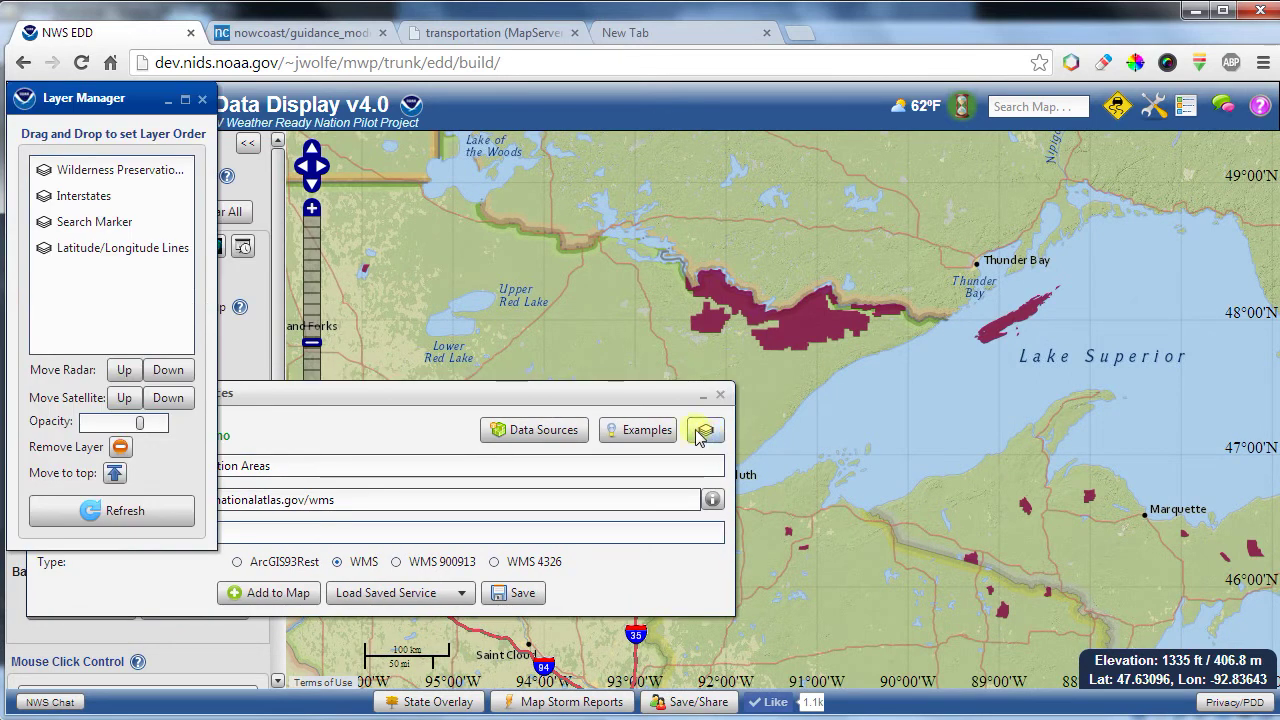
drag(92, 103, 1146, 186)
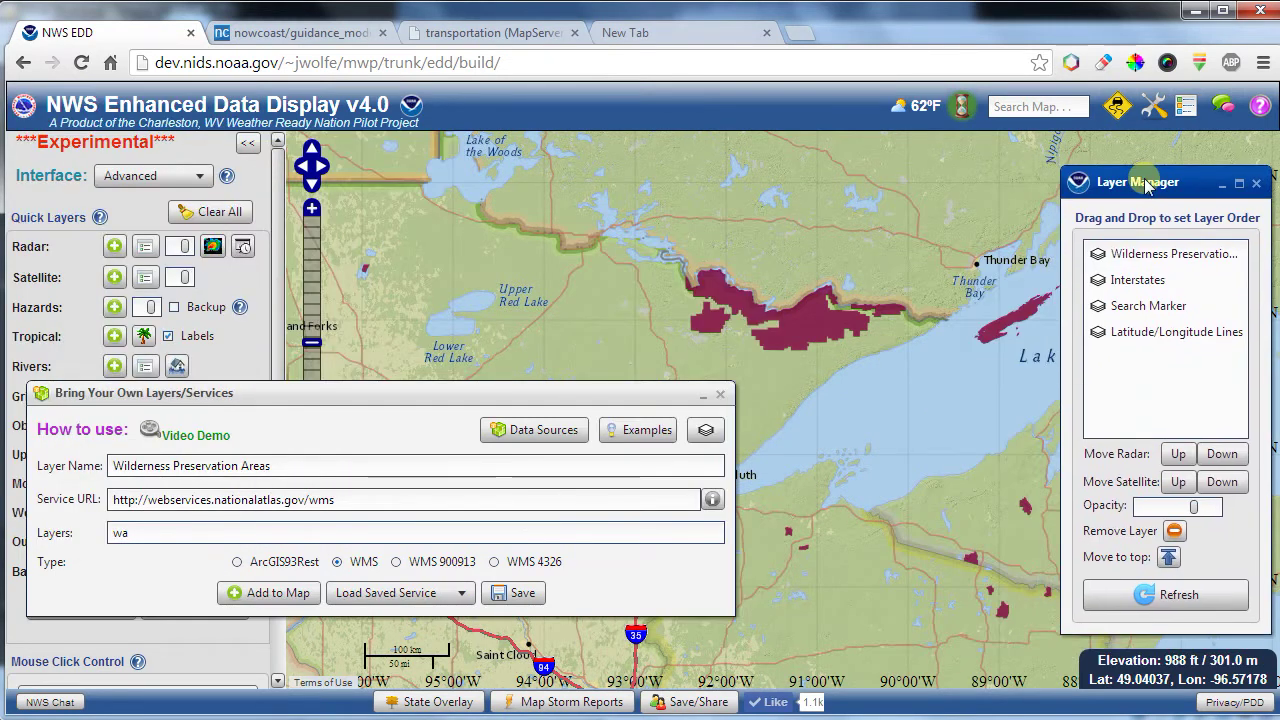
Step: Lower Wilderness Preservation Areas' opacity, remove the layer, then add it back to the map
click(1159, 257)
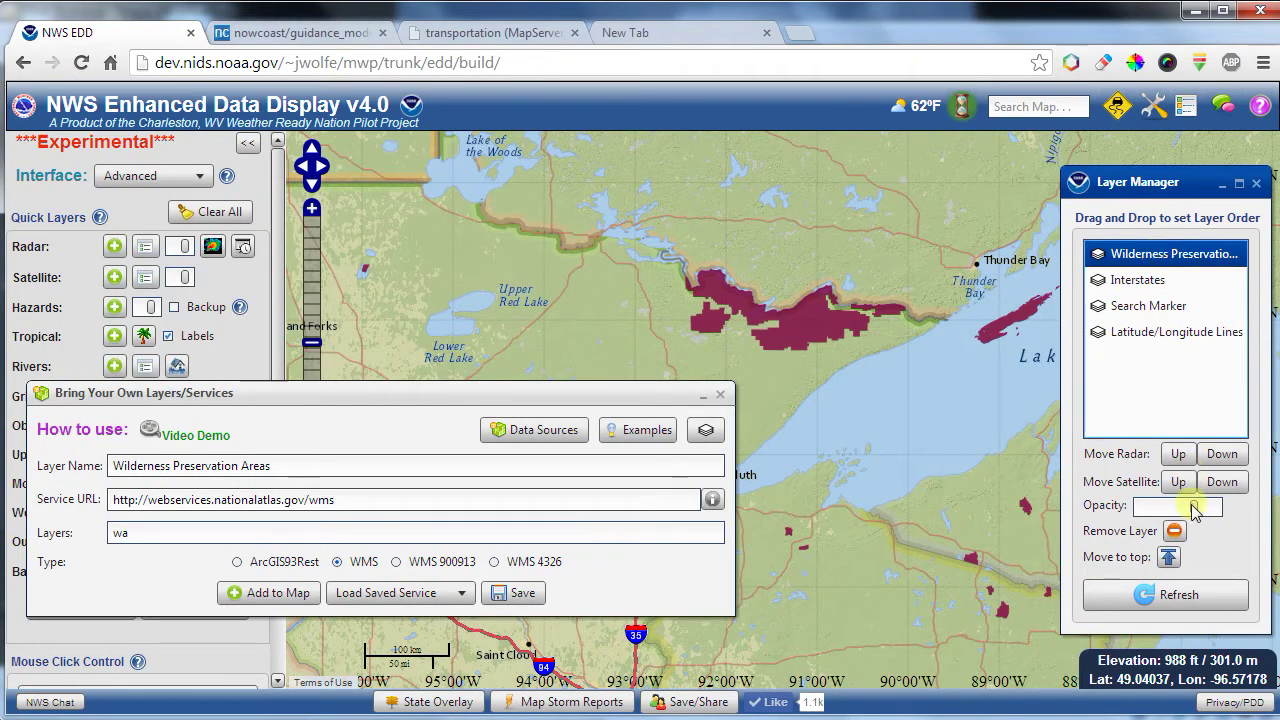
mouse_move(1193, 507)
mouse_down()
mouse_move(1165, 510)
mouse_move(1212, 517)
mouse_move(1150, 510)
mouse_move(1198, 515)
mouse_up()
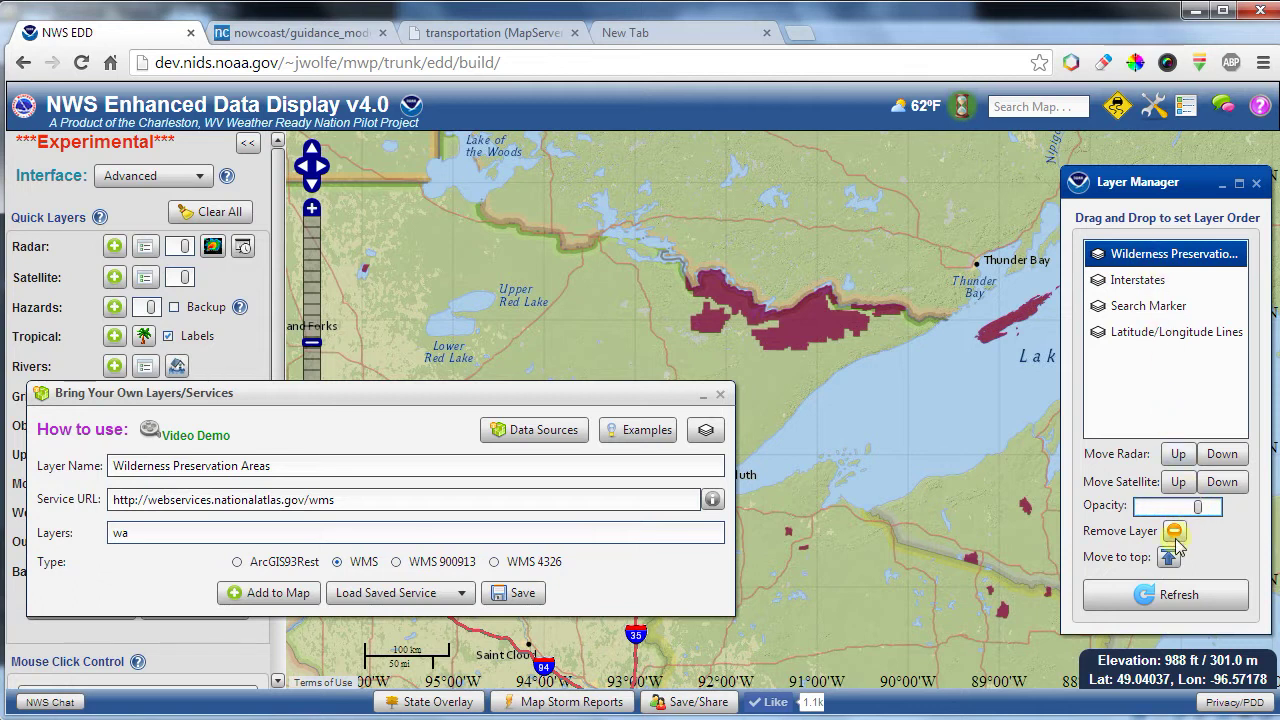
click(1174, 532)
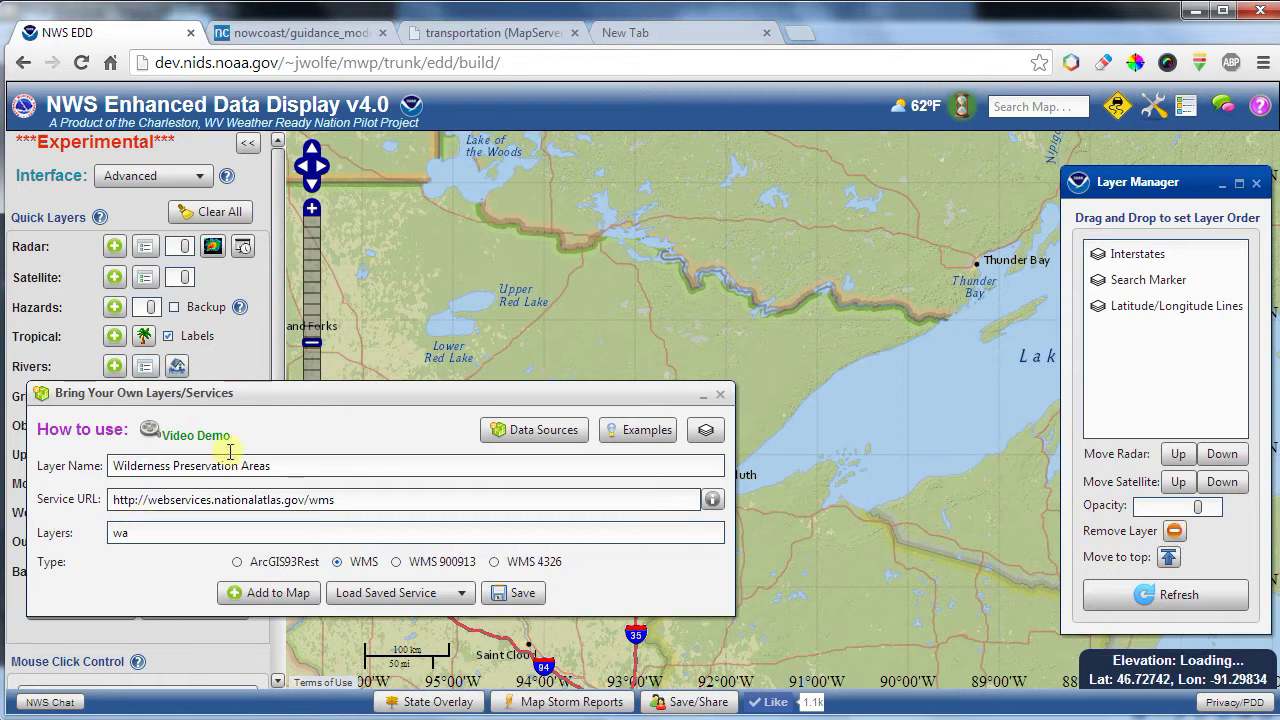
click(268, 596)
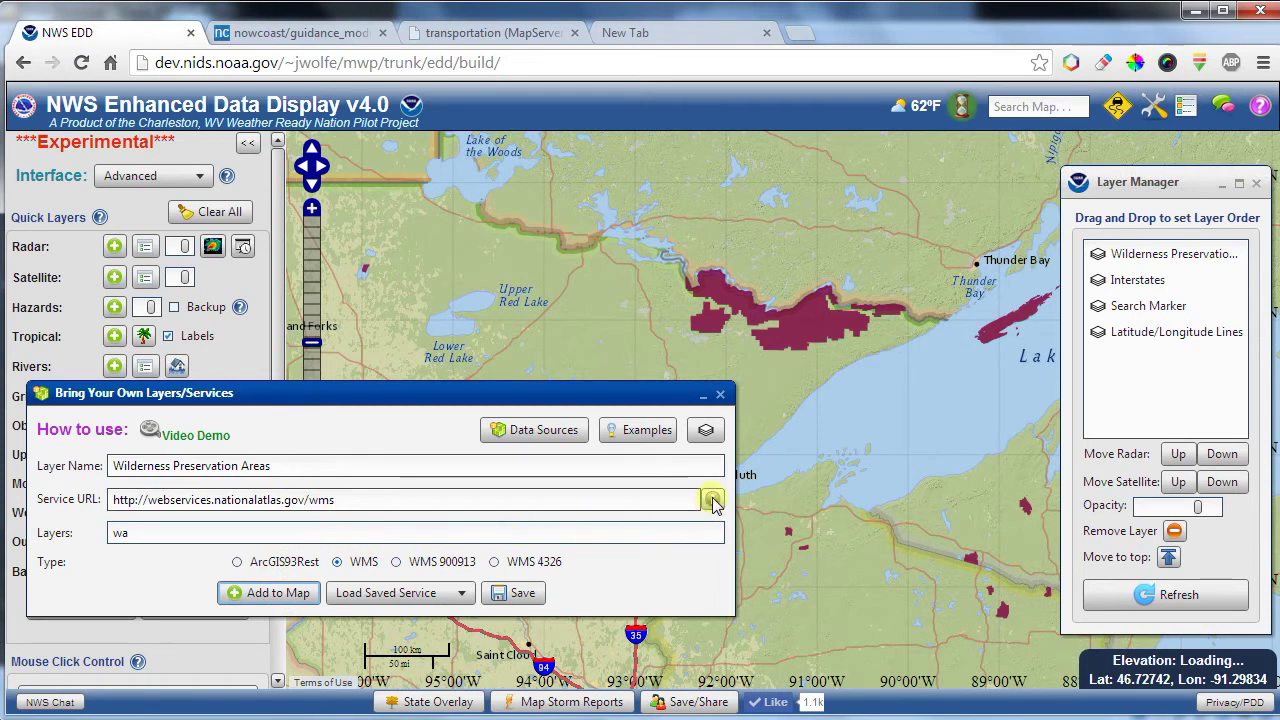
mouse_move(713, 502)
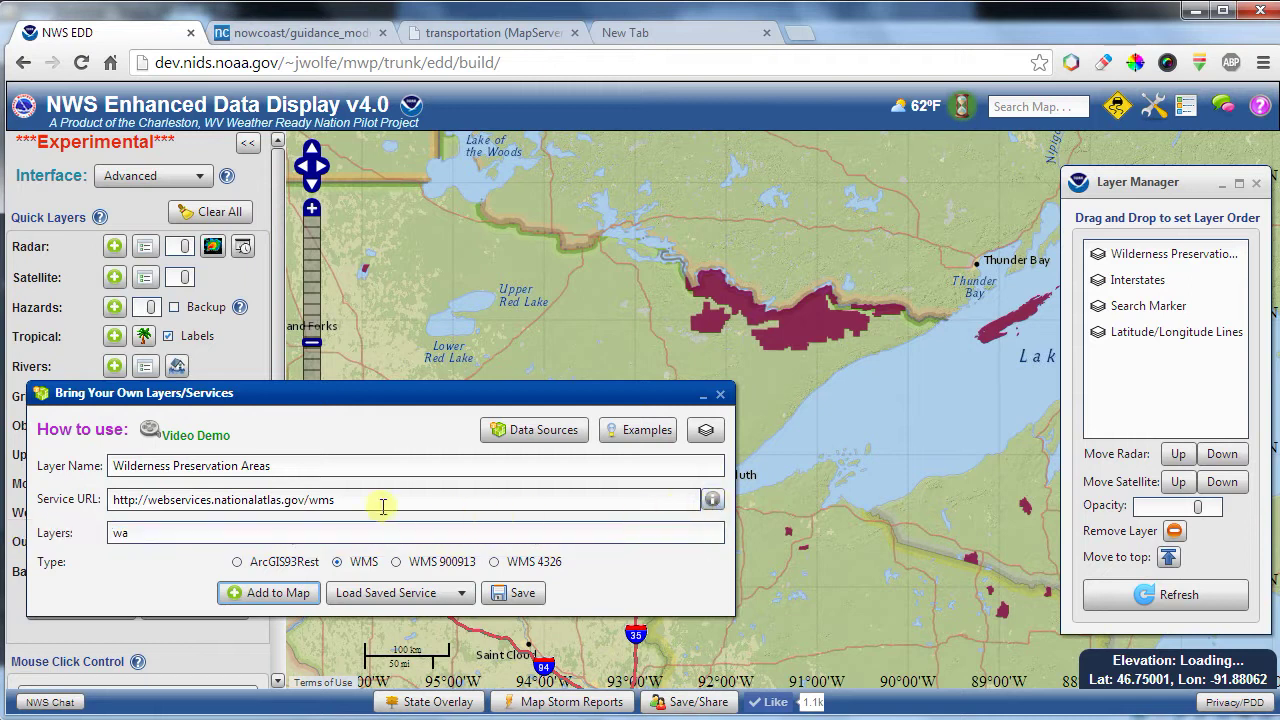
Step: View the National Atlas WMS GetCapabilities layer listing in a new tab, then return to EDD
click(713, 500)
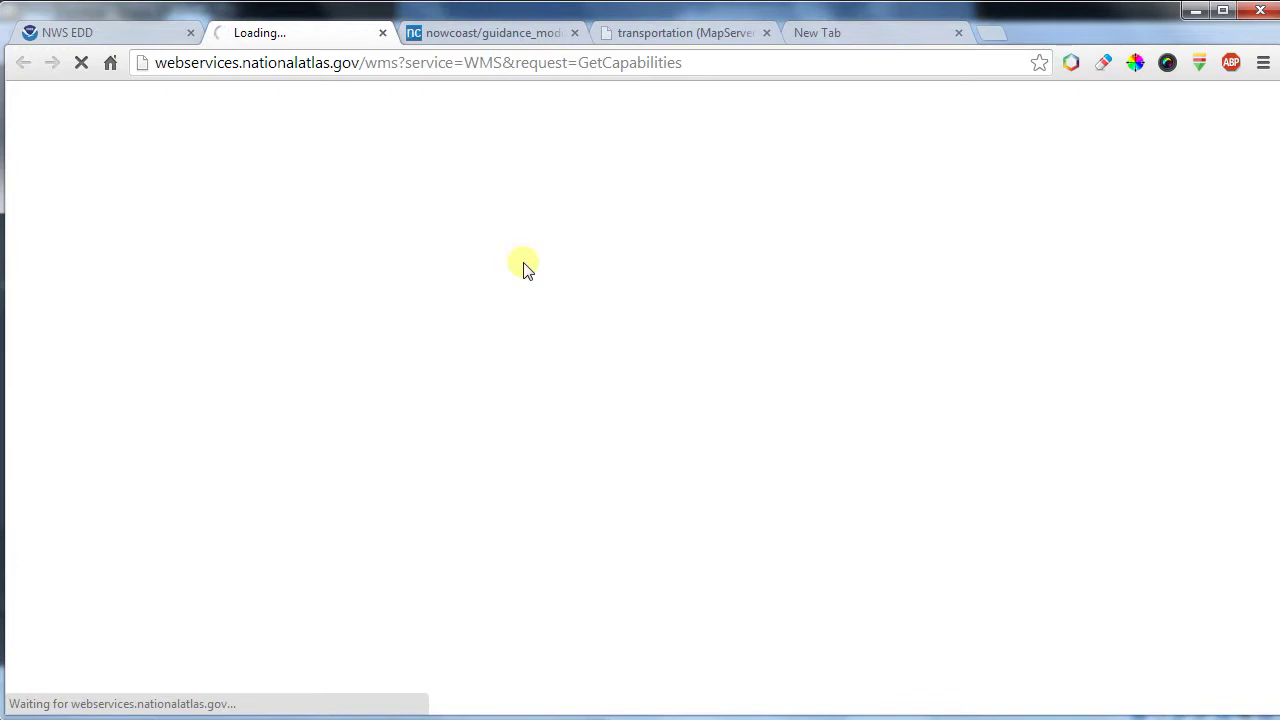
drag(418, 62, 706, 49)
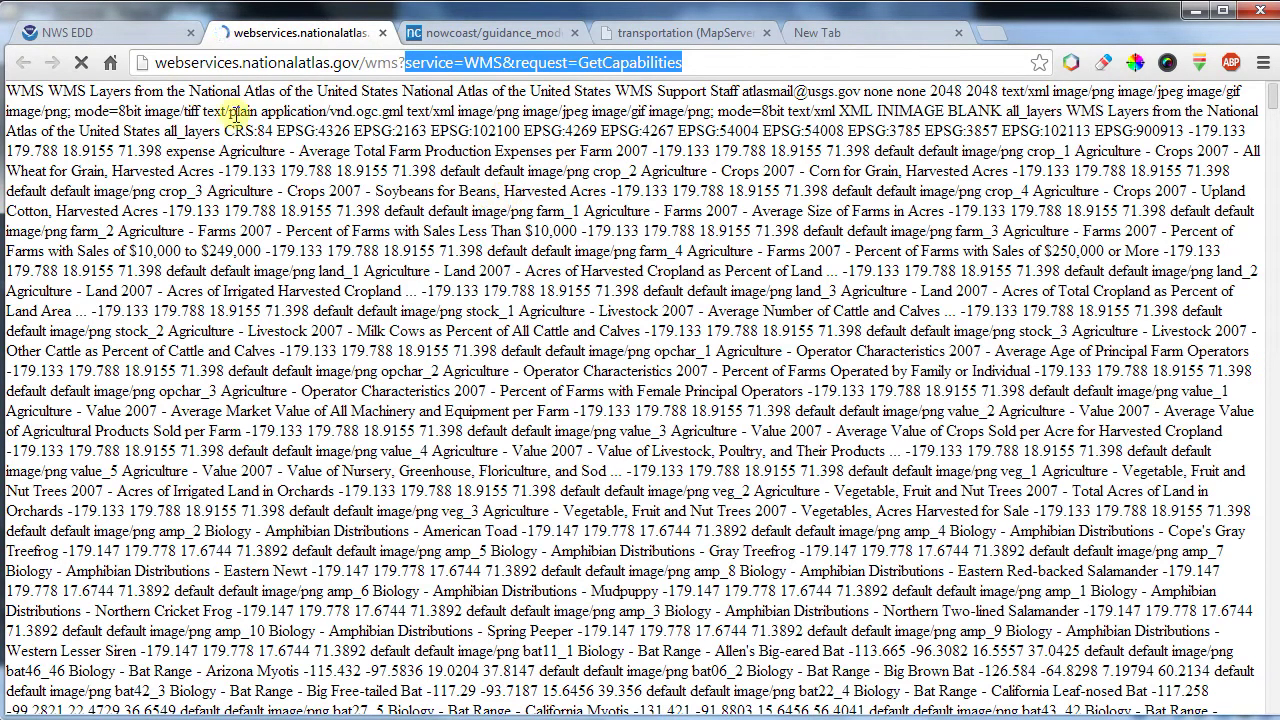
click(128, 38)
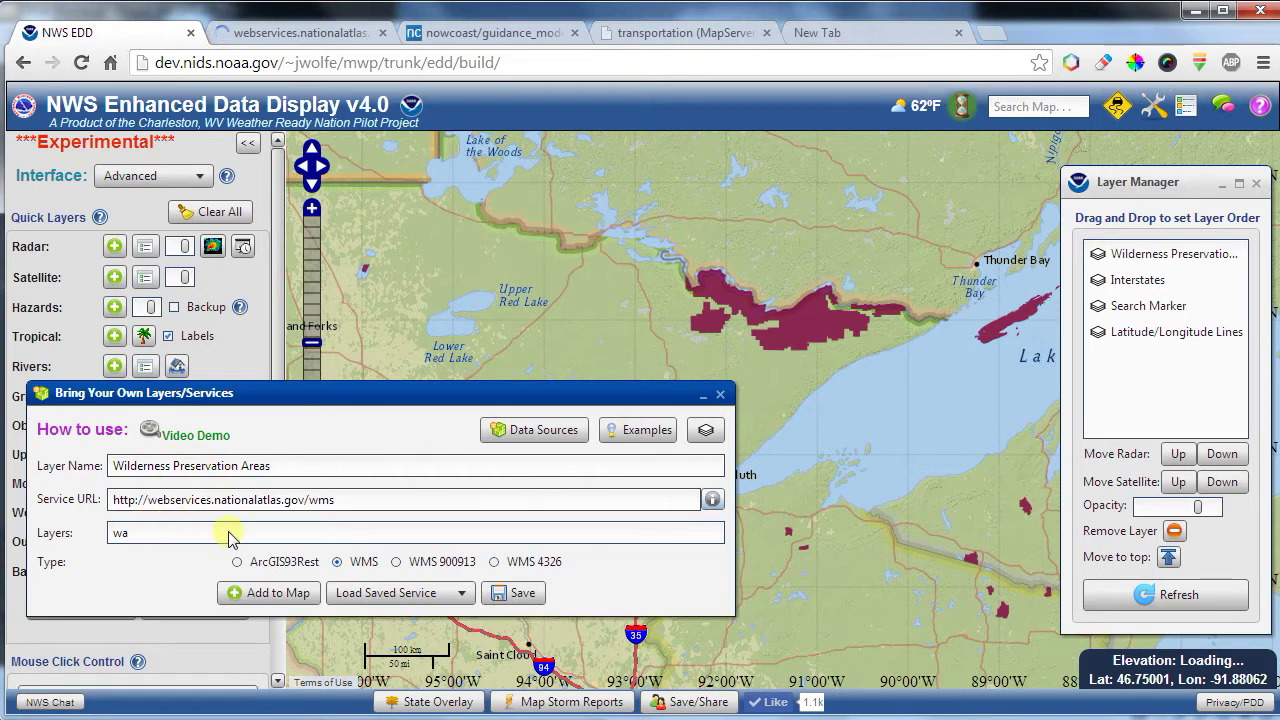
Step: Add the Coastal Vulnerability to Sea Level Rise example (layers 3,7,11) and pan to the East Coast
click(405, 595)
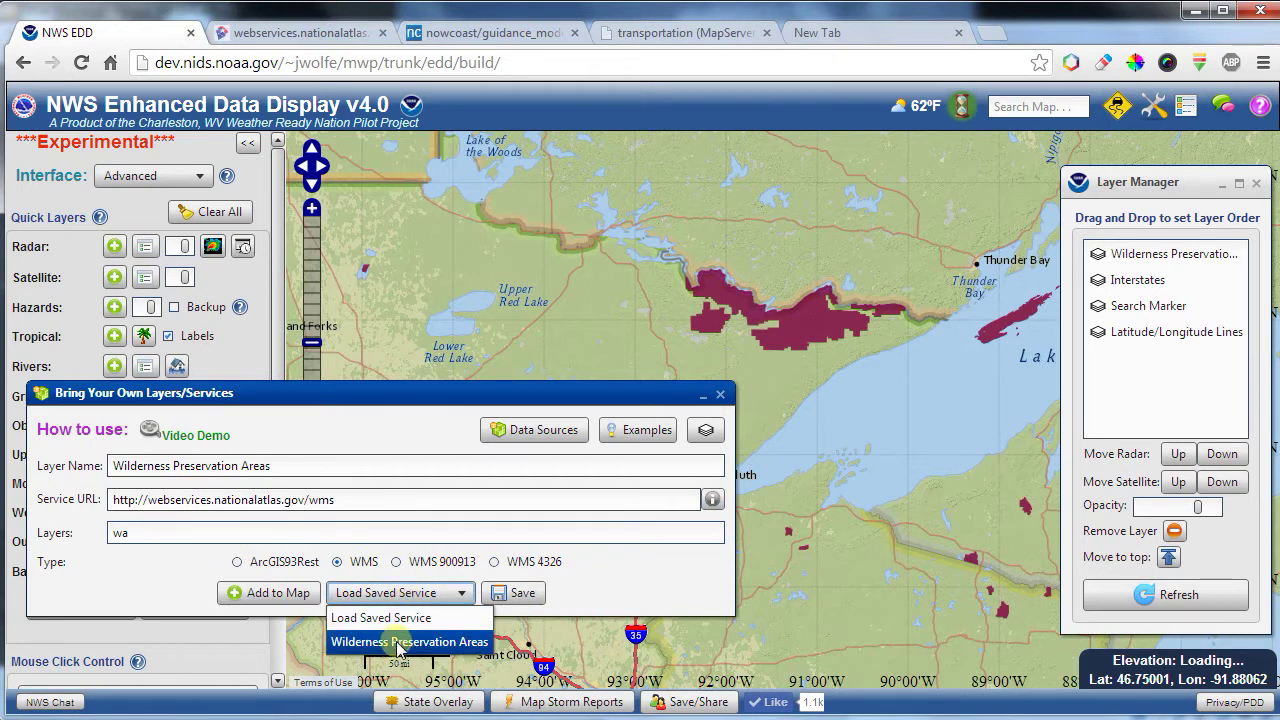
click(591, 583)
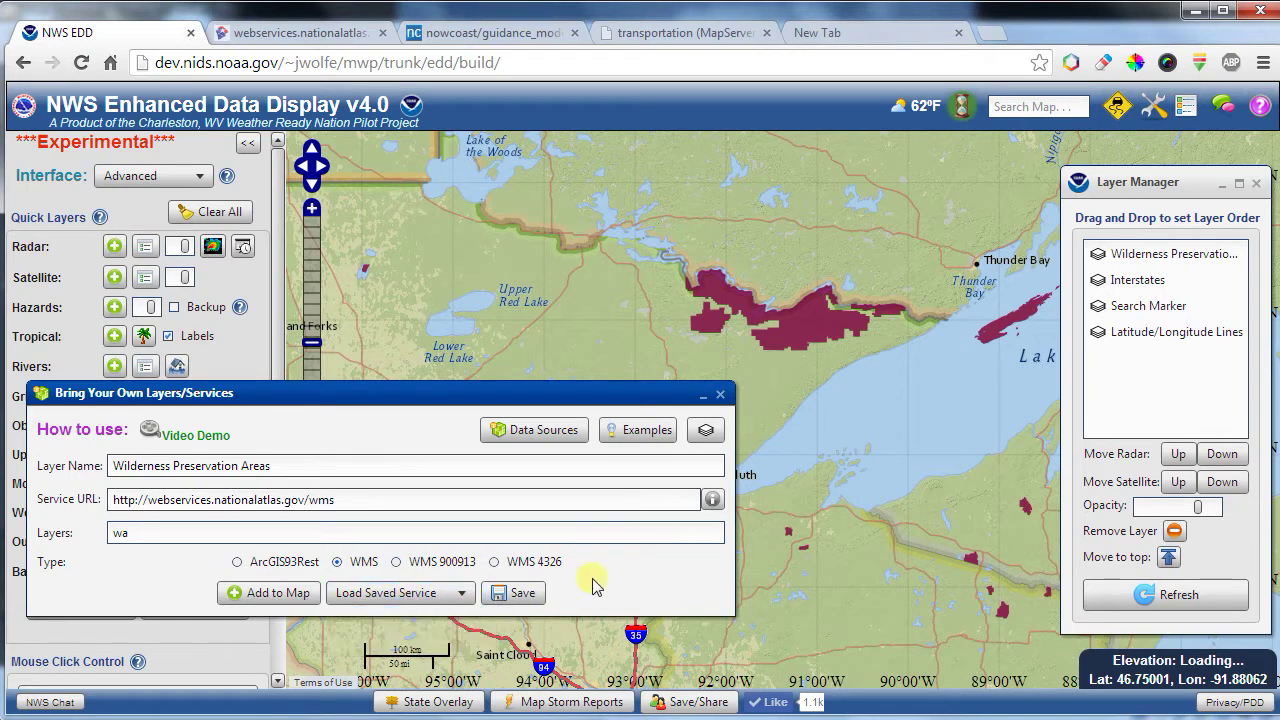
click(636, 440)
mouse_move(645, 485)
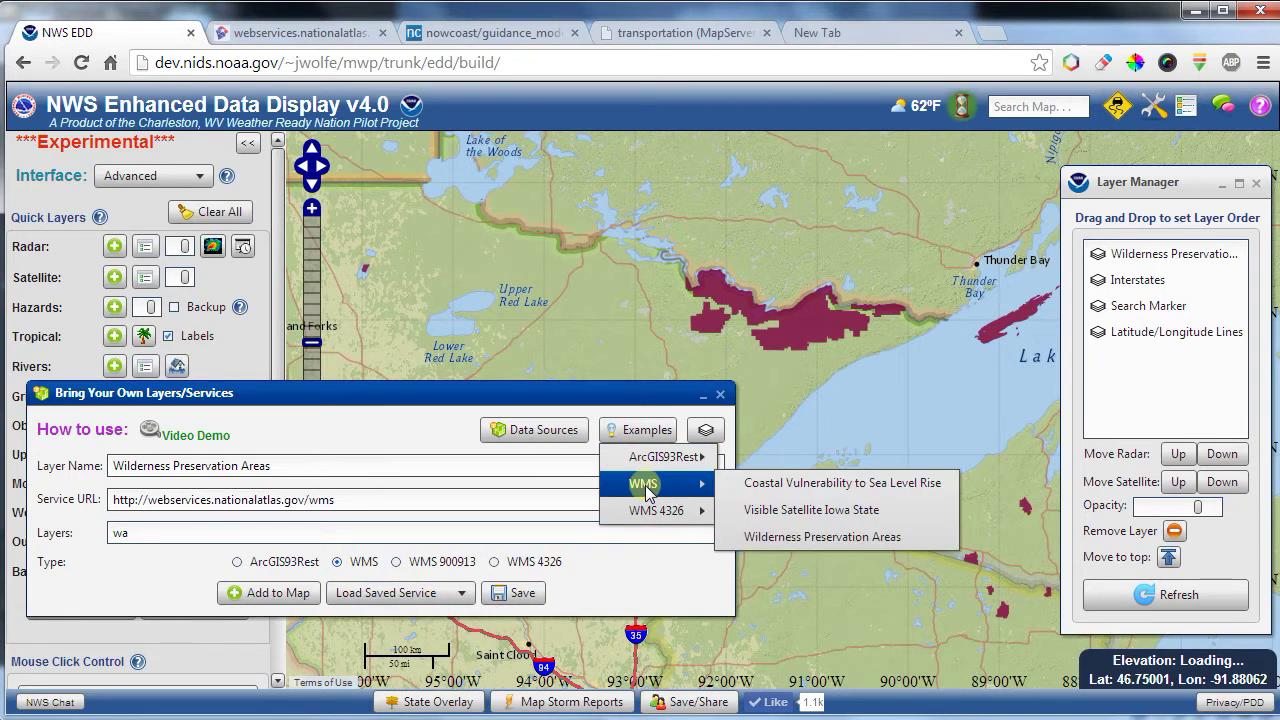
click(838, 484)
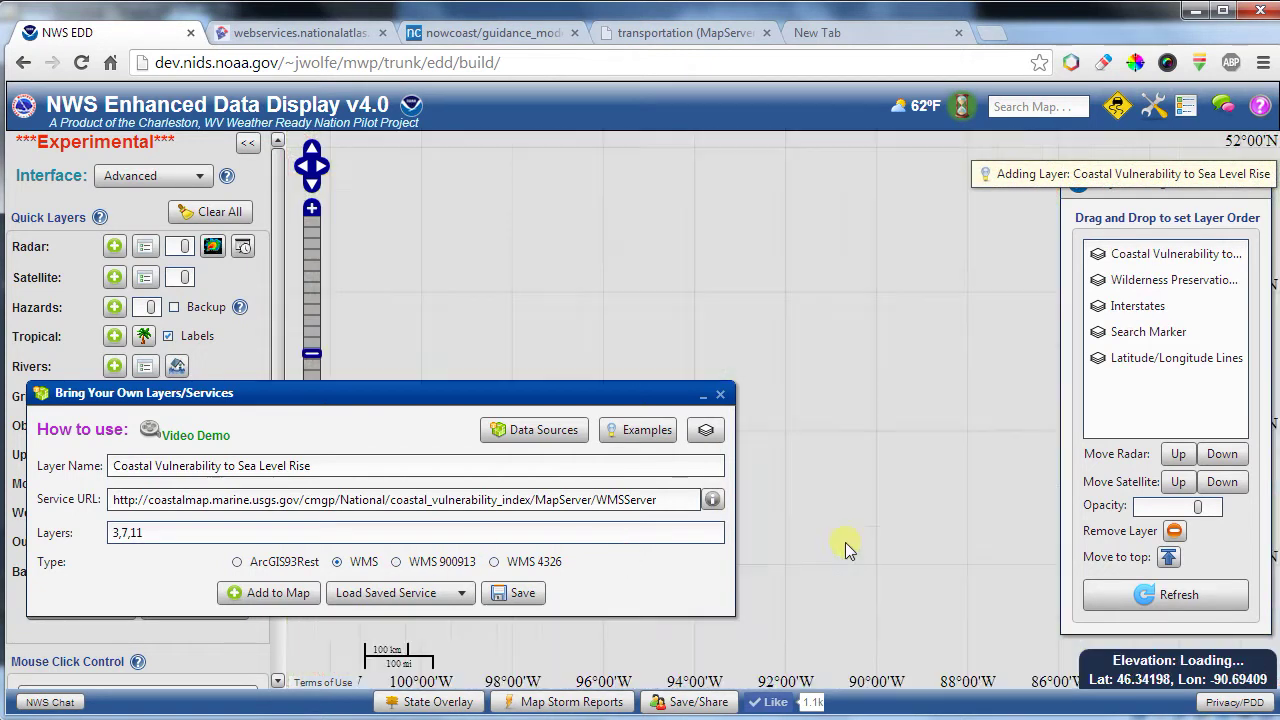
scroll(845, 542, down, 3)
drag(883, 405, 545, 99)
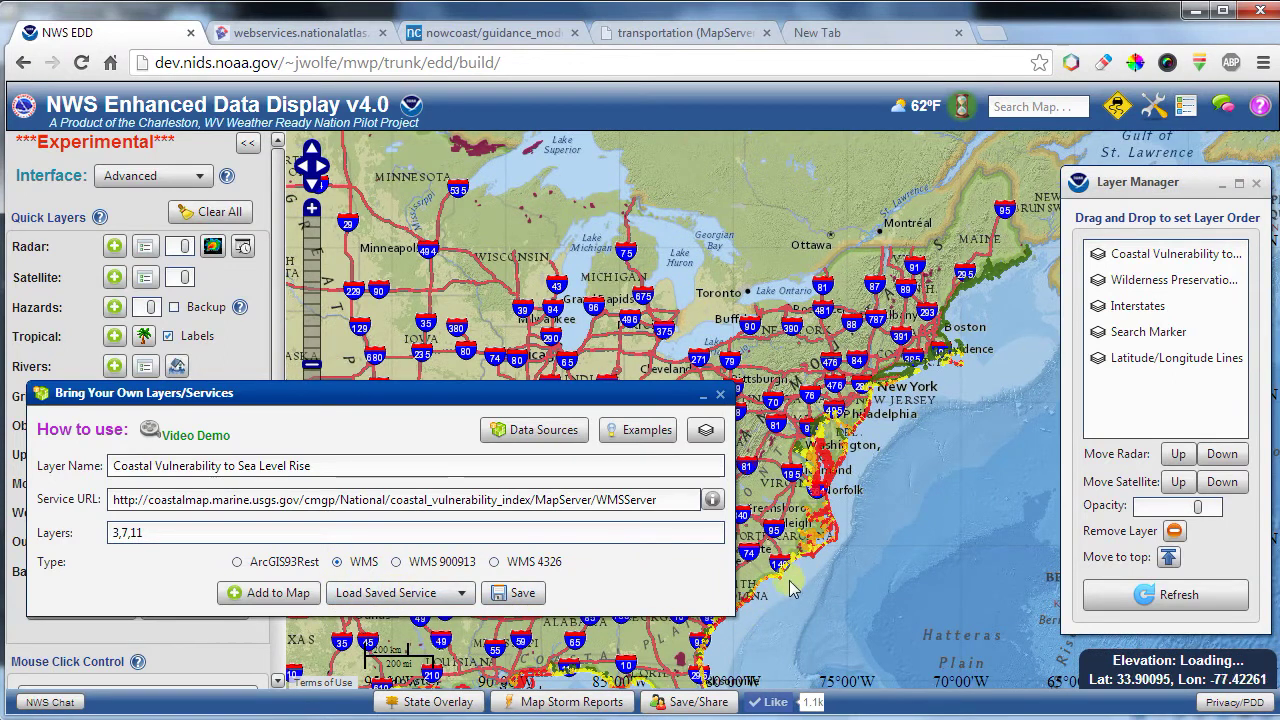
click(387, 594)
click(650, 567)
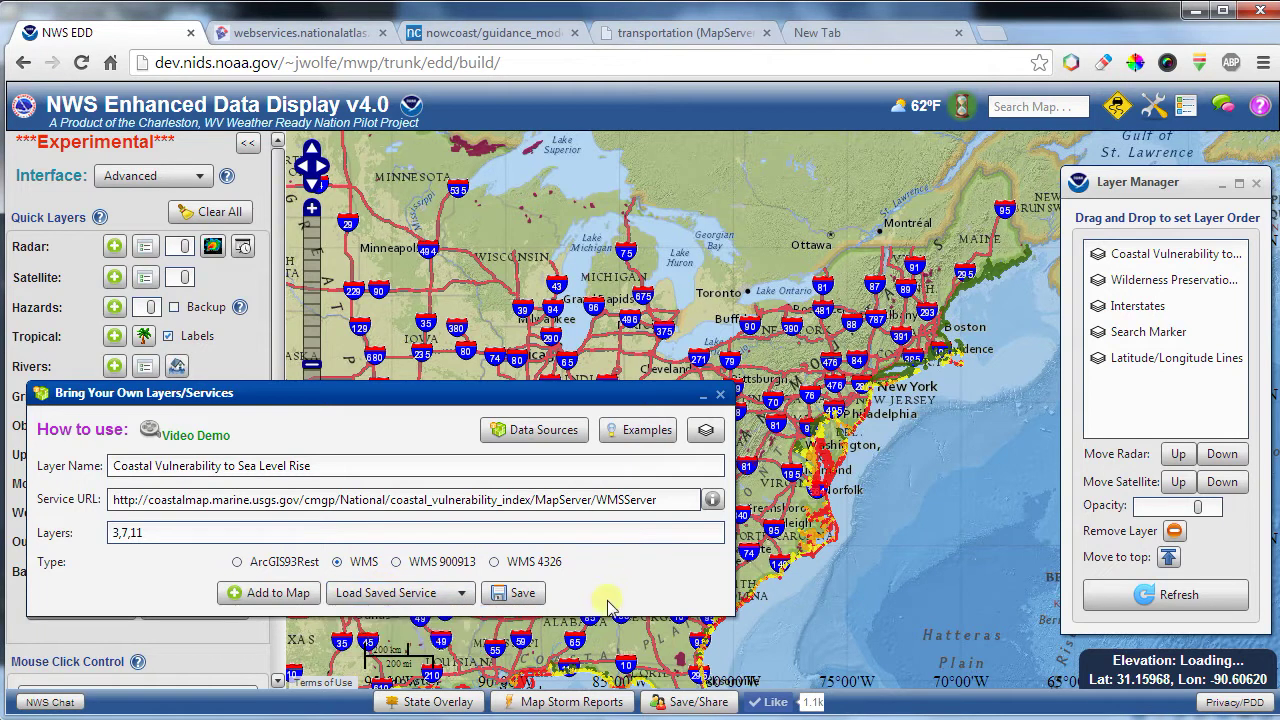
Step: Save the service under its prefilled name 'Coastal Vulnerability to Sea Level Rise' and confirm it is listed
click(522, 595)
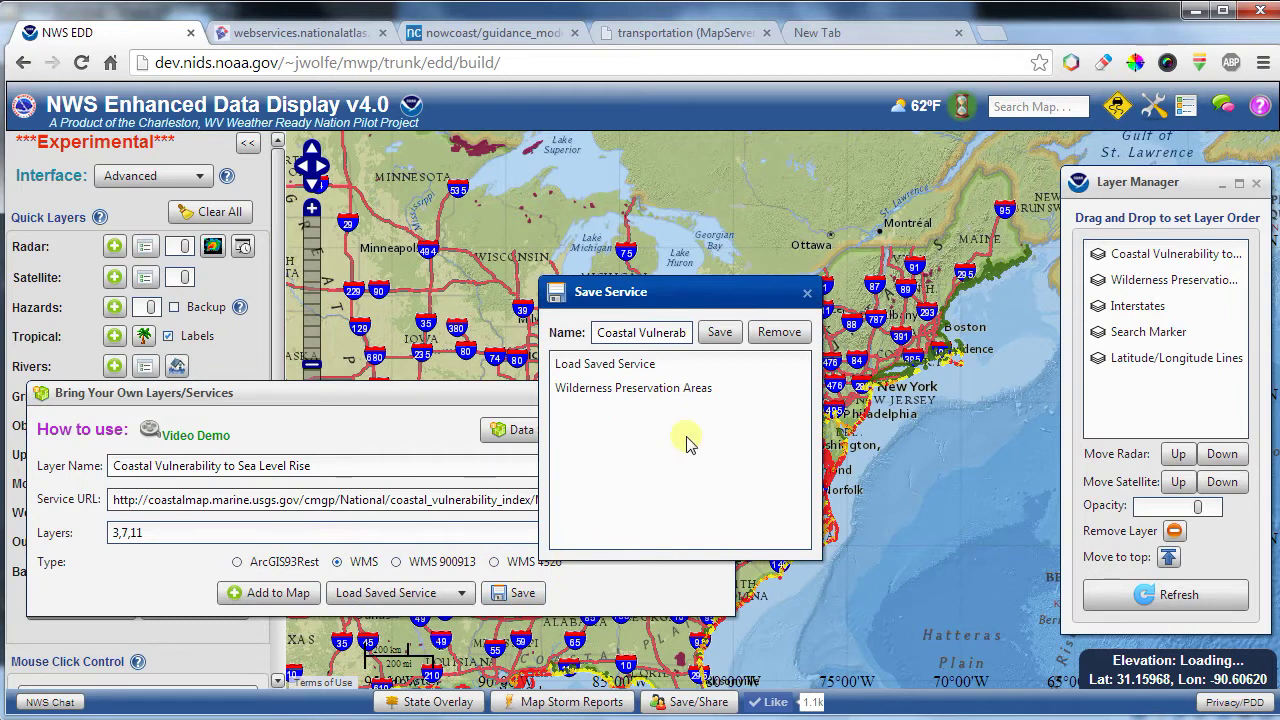
drag(596, 332, 765, 336)
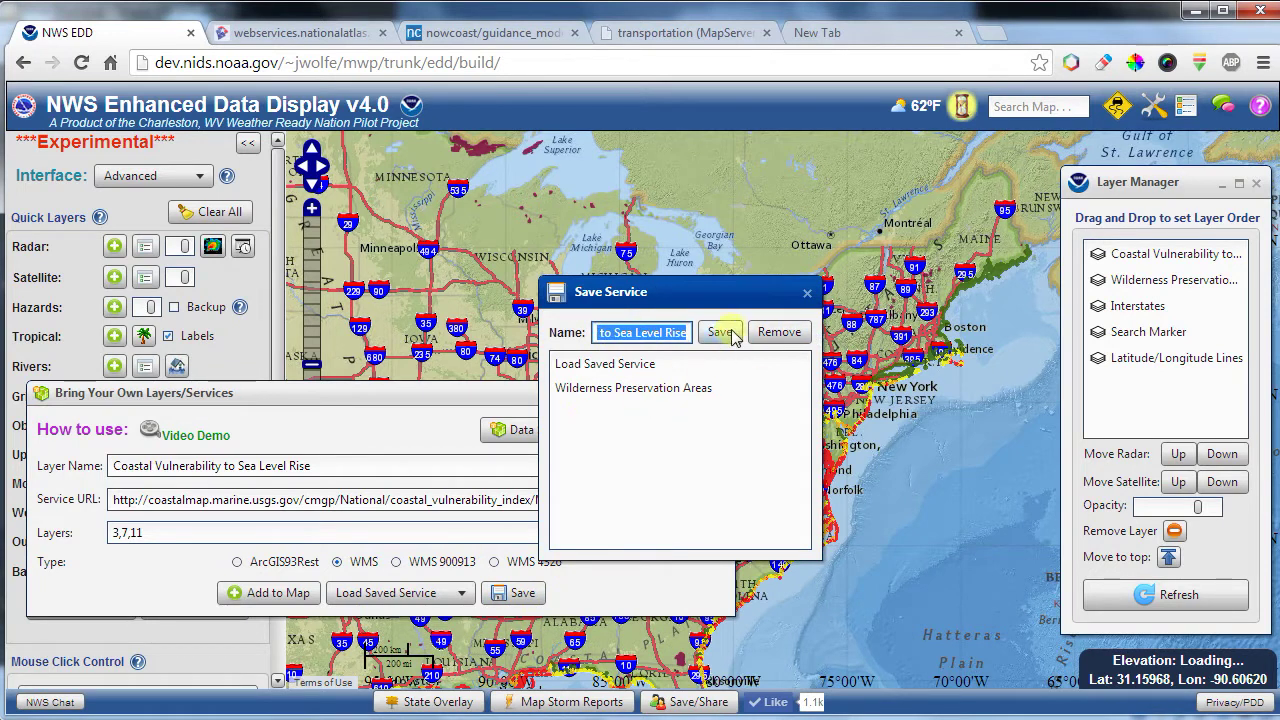
click(723, 336)
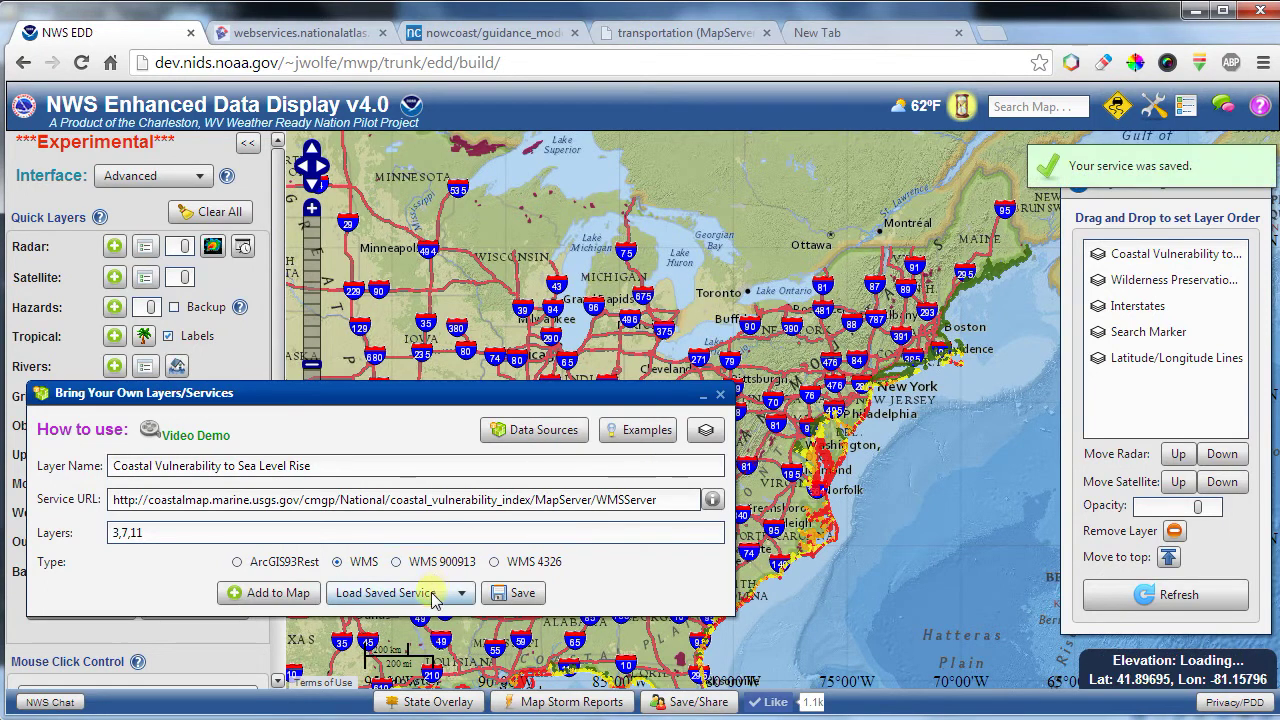
click(433, 596)
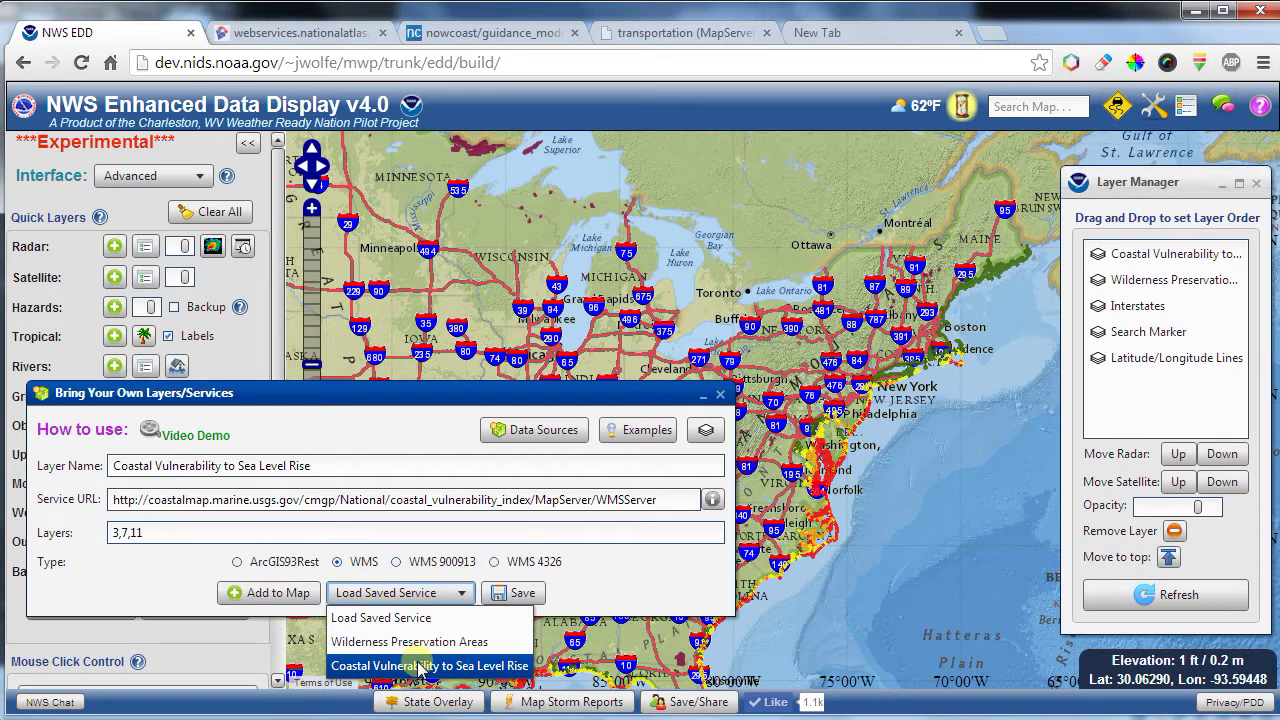
click(608, 596)
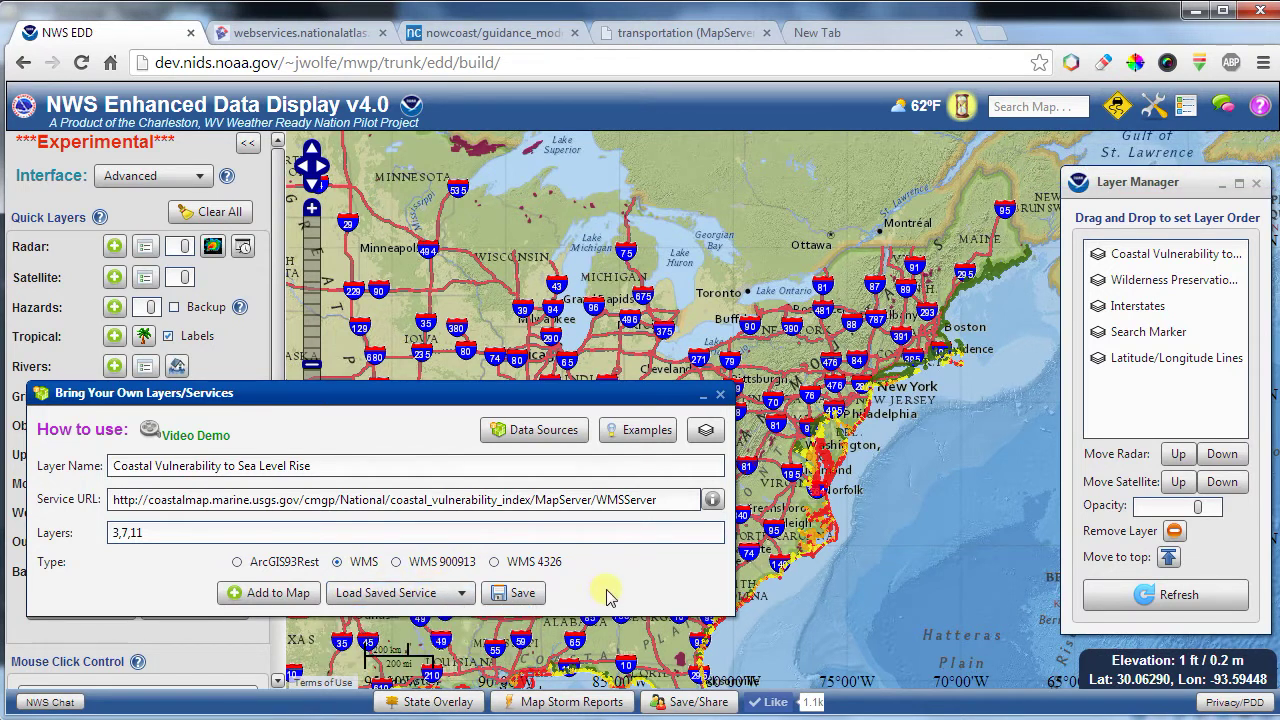
Step: After reloading EDD, load the saved Coastal Vulnerability to Sea Level Rise service and add it to the map
click(81, 62)
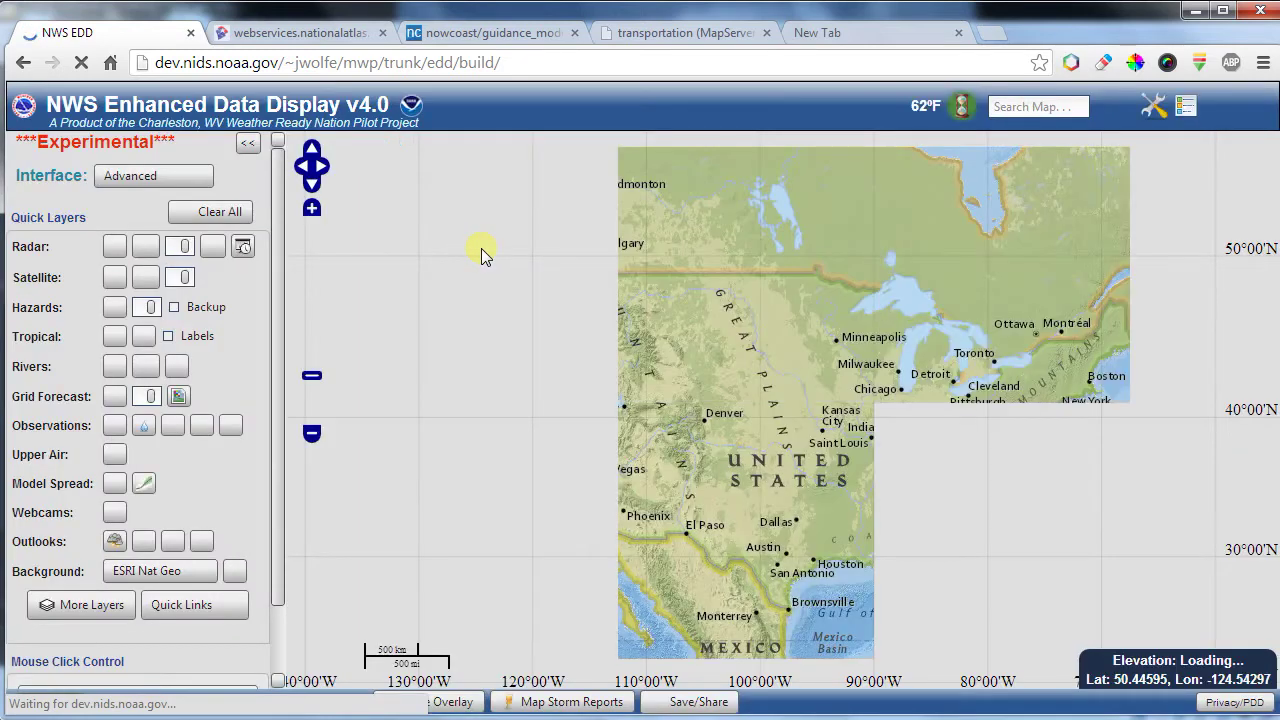
click(1153, 105)
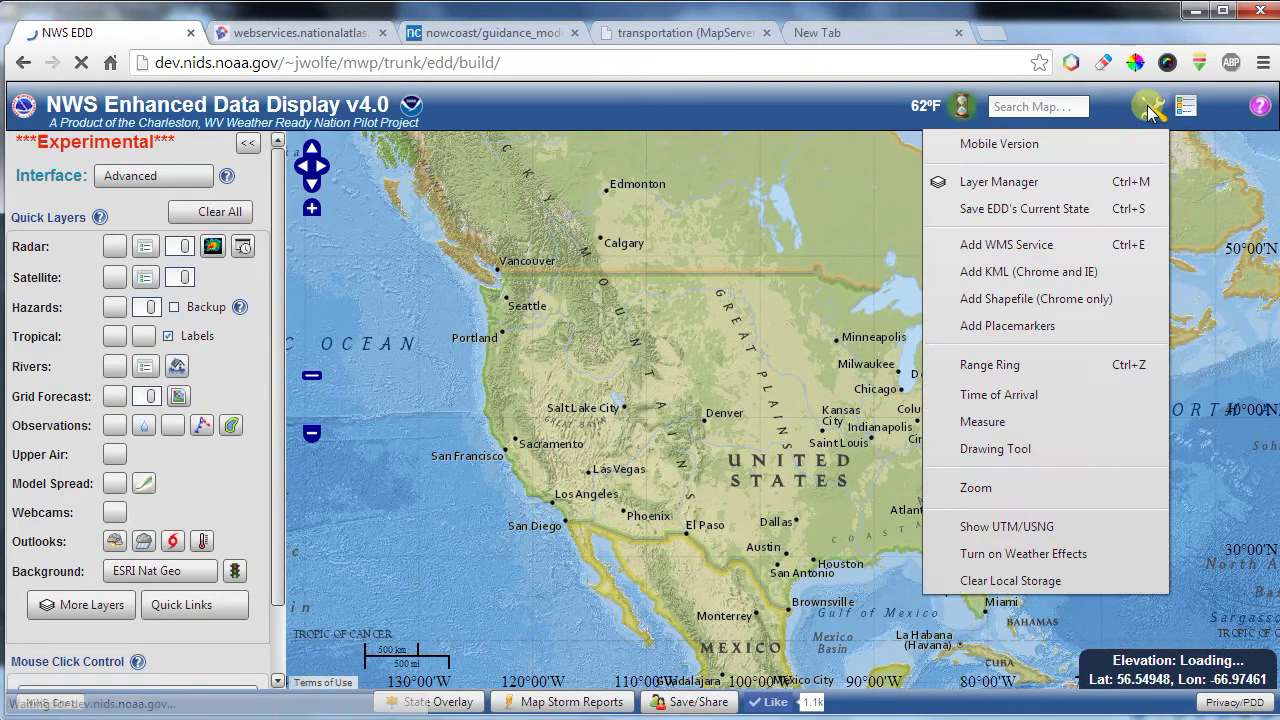
click(1000, 244)
click(706, 512)
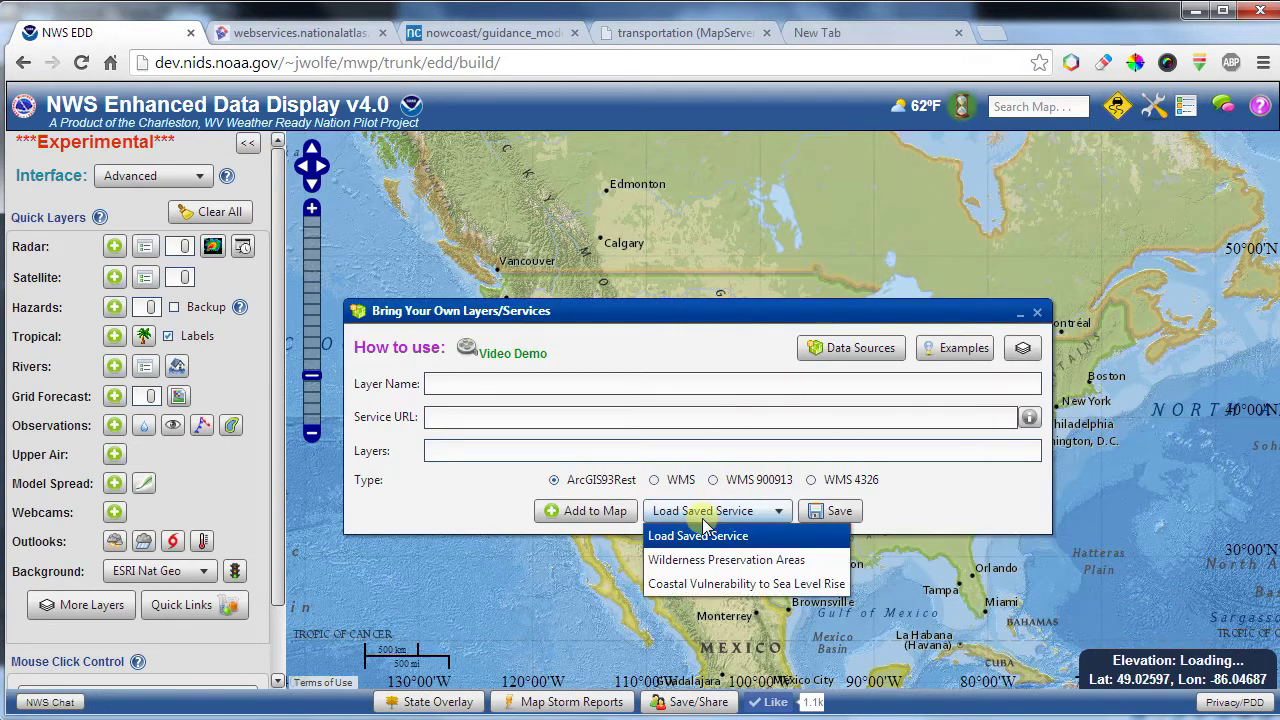
click(700, 586)
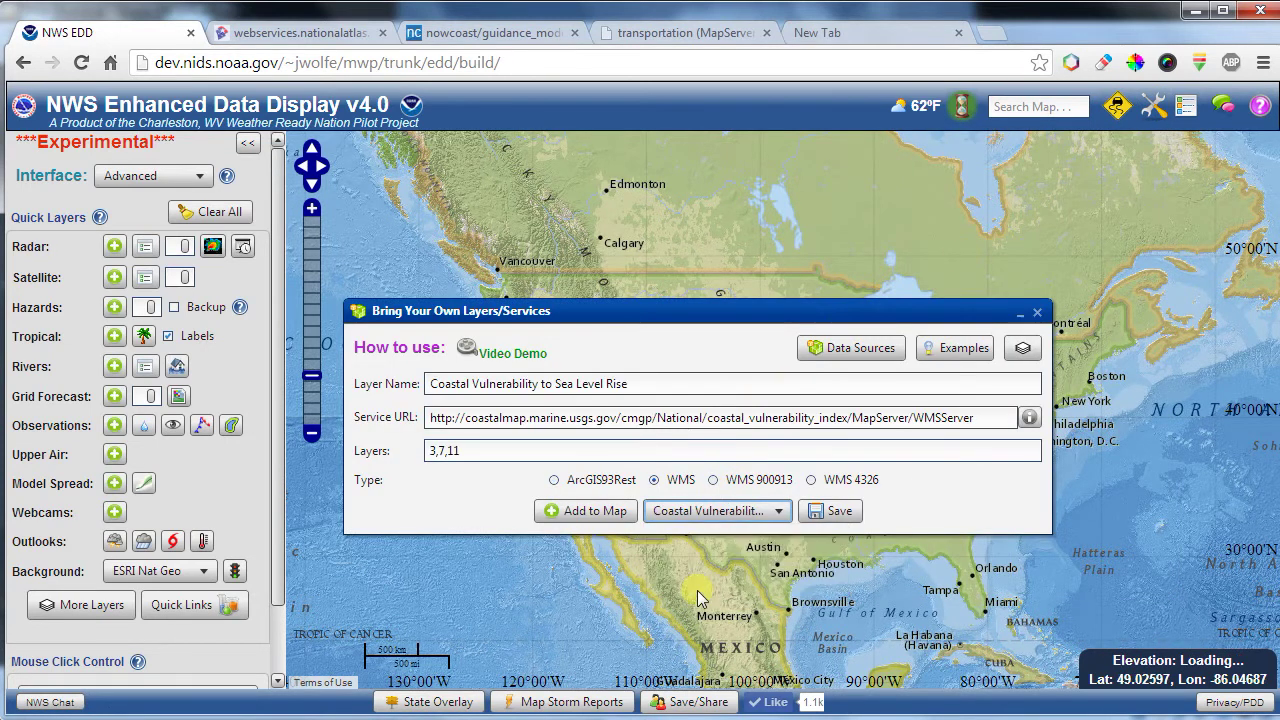
click(588, 511)
drag(806, 311, 663, 225)
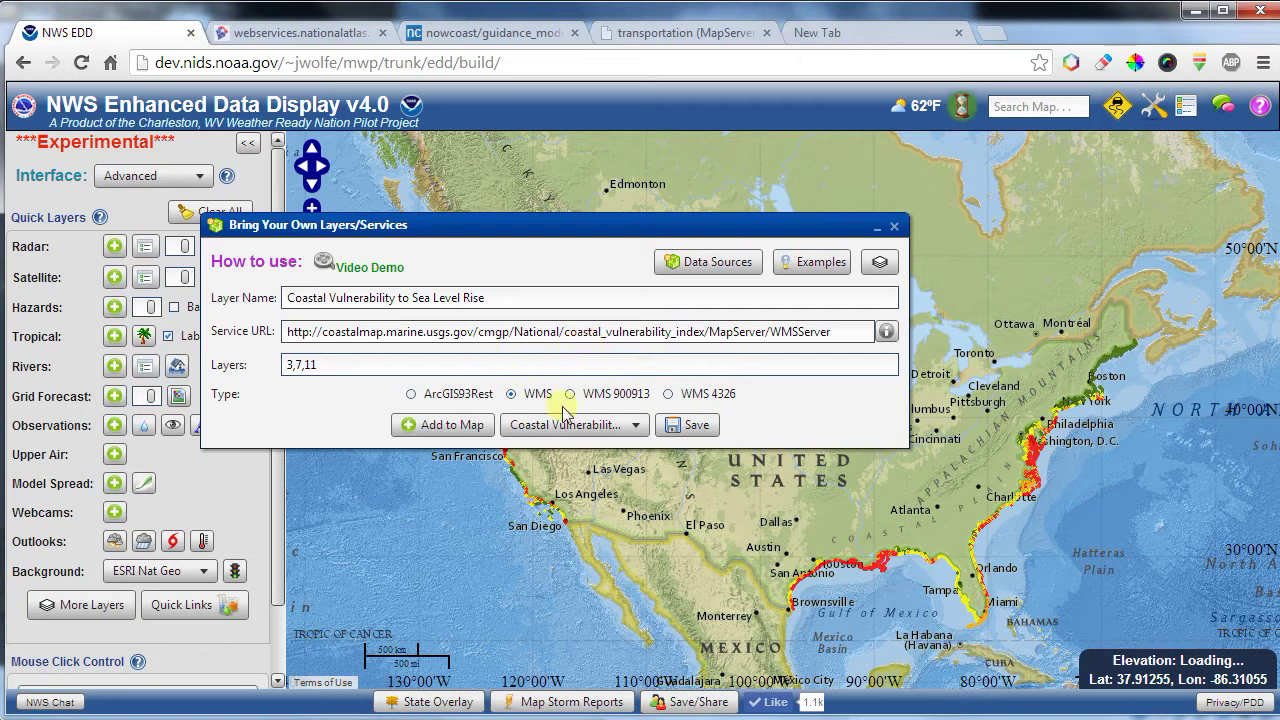
drag(540, 226, 430, 335)
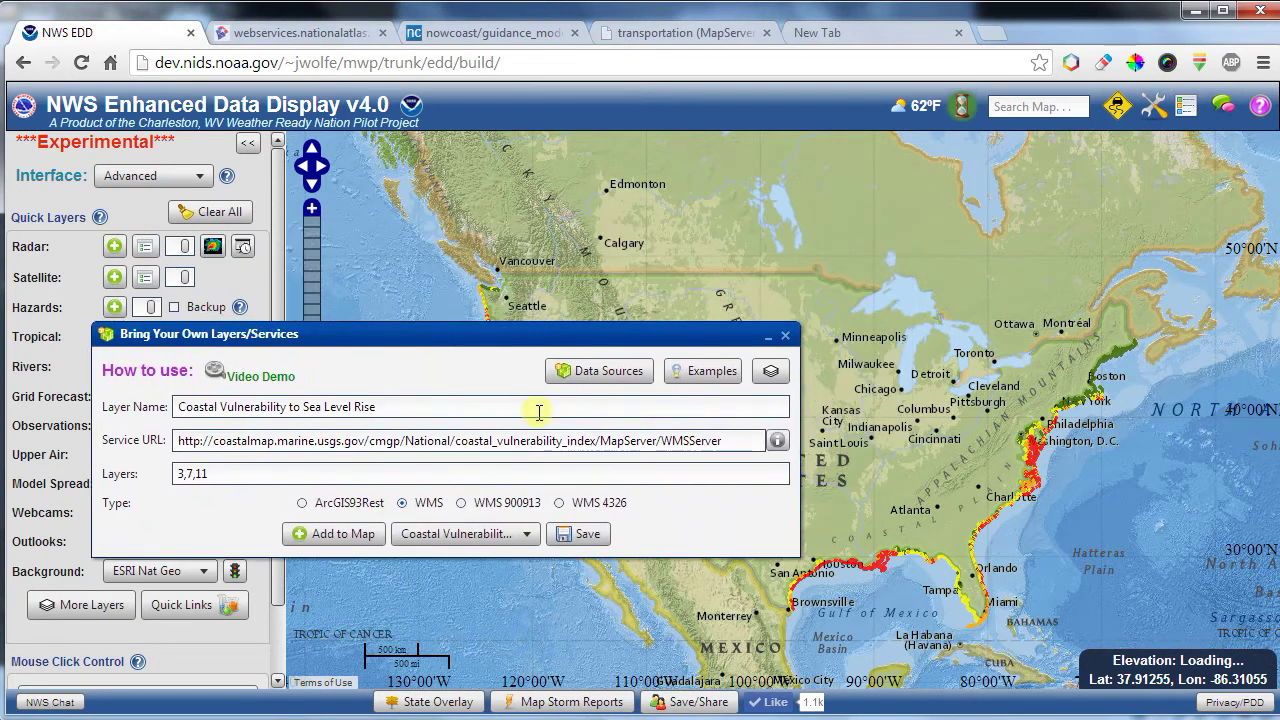
click(628, 378)
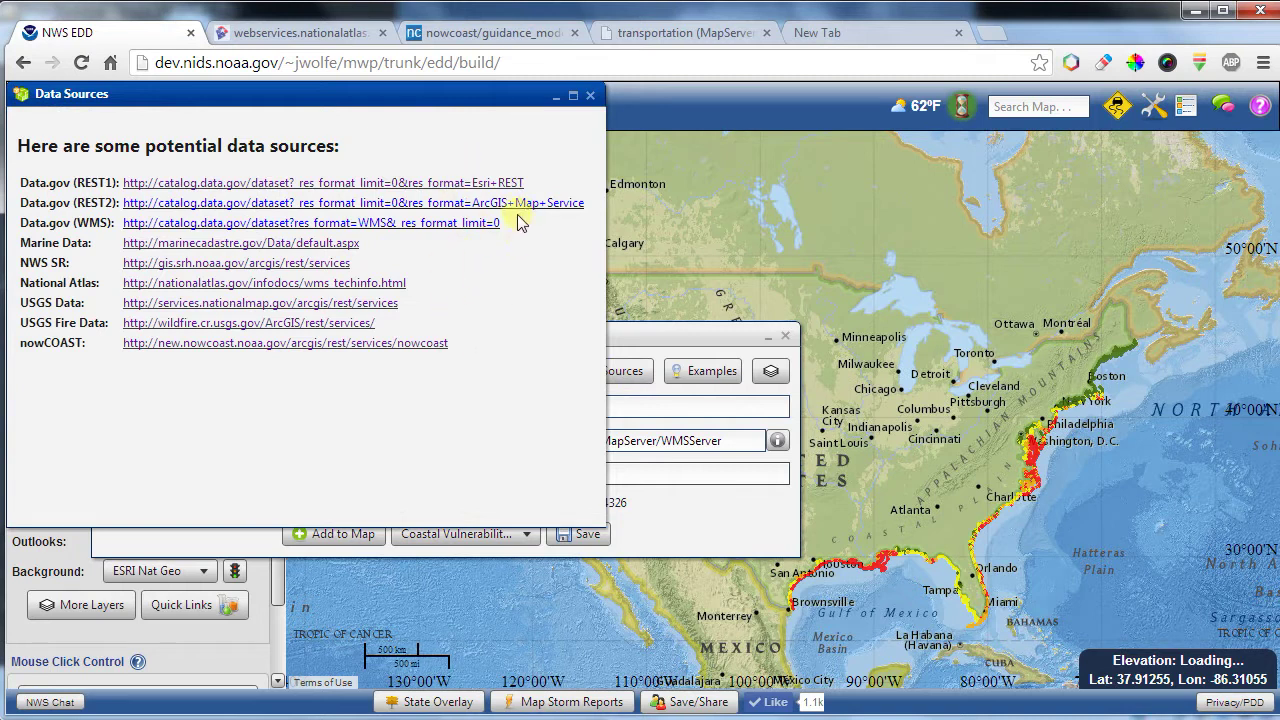
click(590, 97)
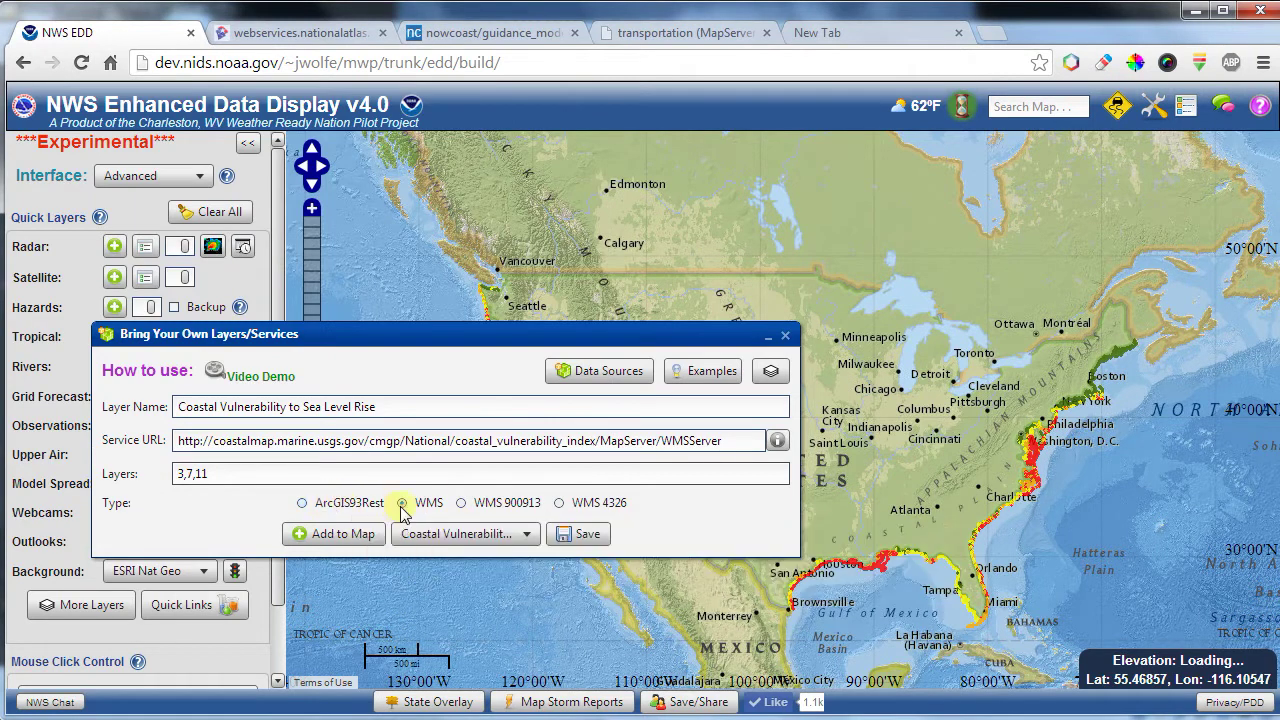
mouse_move(351, 511)
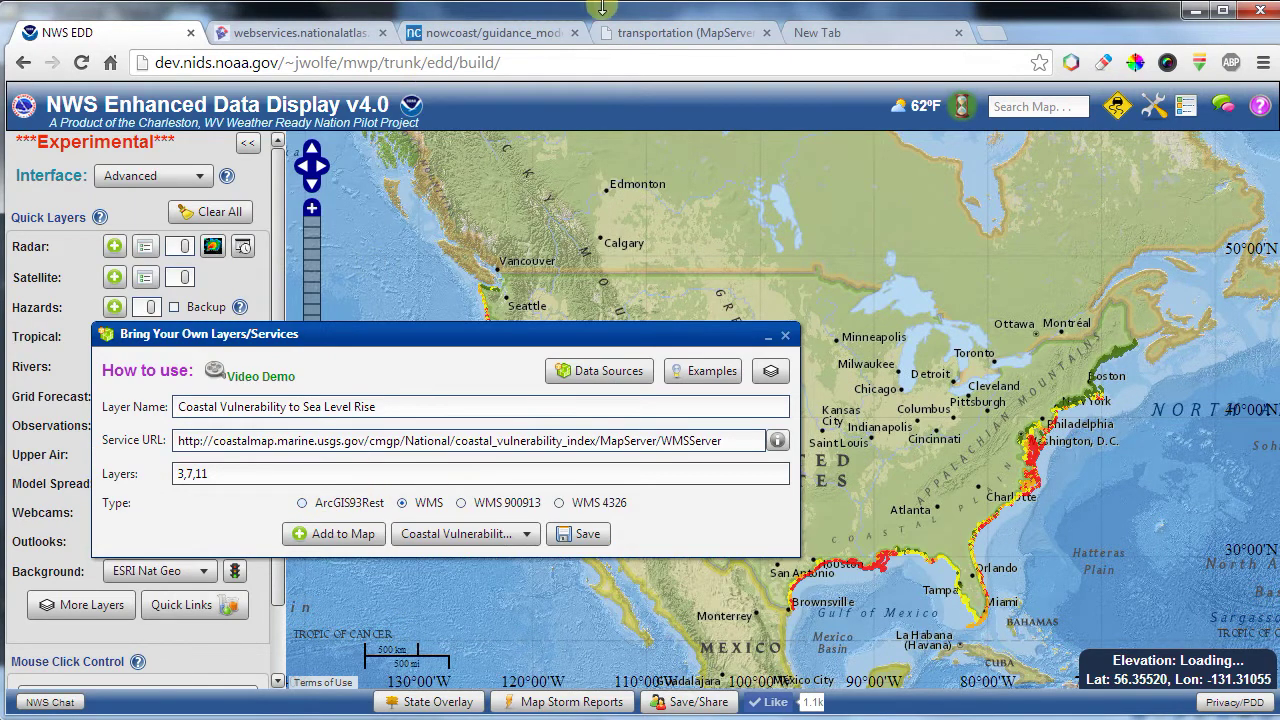
Step: Go to the National Atlas WMS capabilities tab and scroll down to the crop layers
click(640, 30)
scroll(495, 338, up, 10)
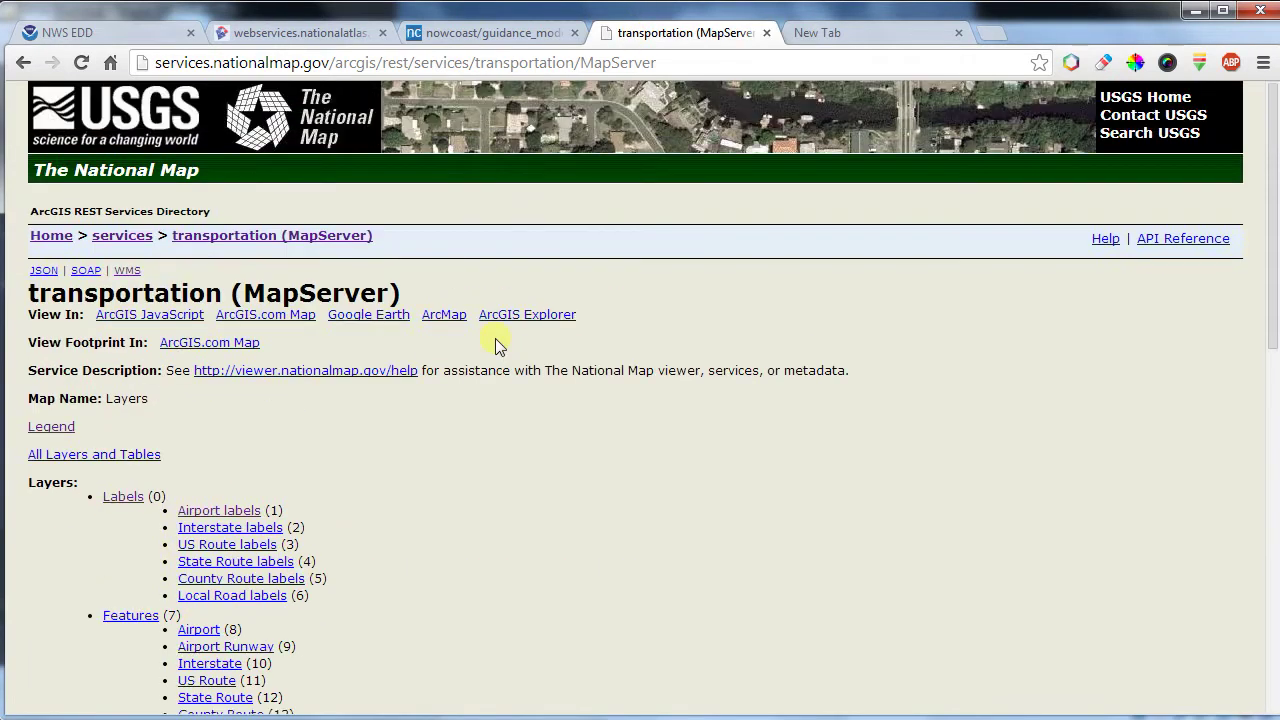
scroll(495, 338, down, 10)
click(297, 33)
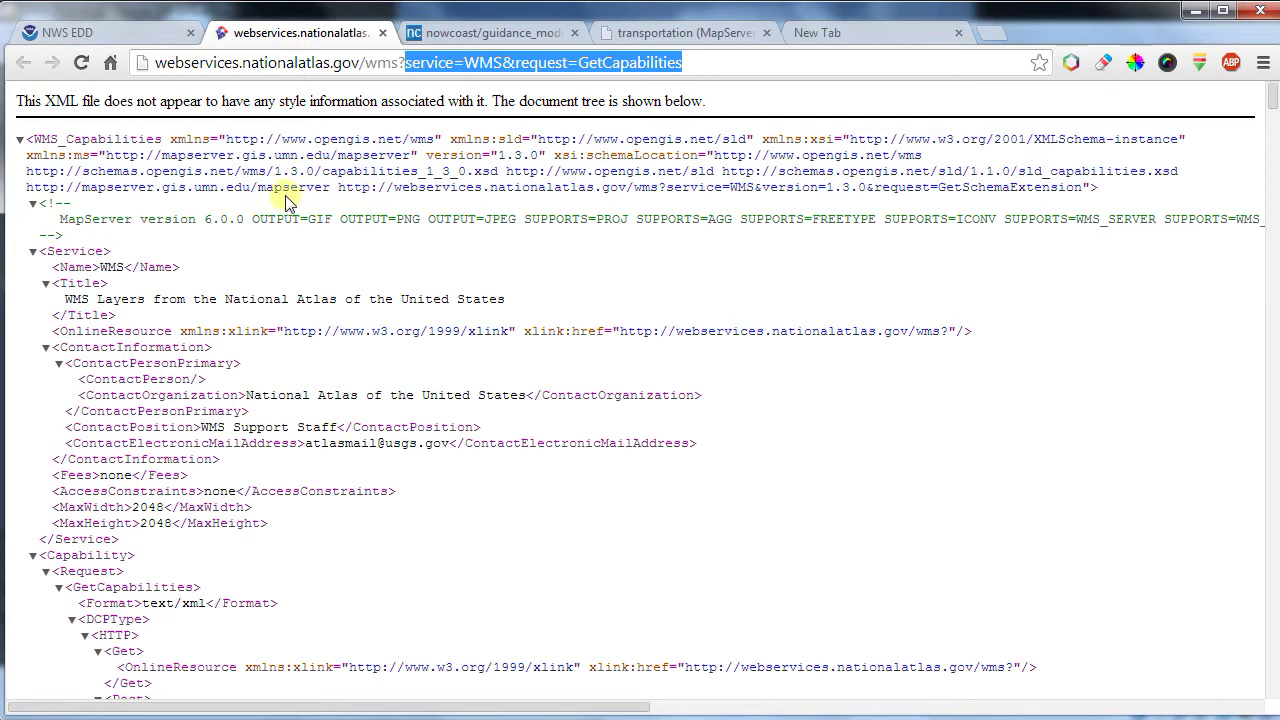
scroll(286, 277, down, 7)
scroll(297, 315, down, 10)
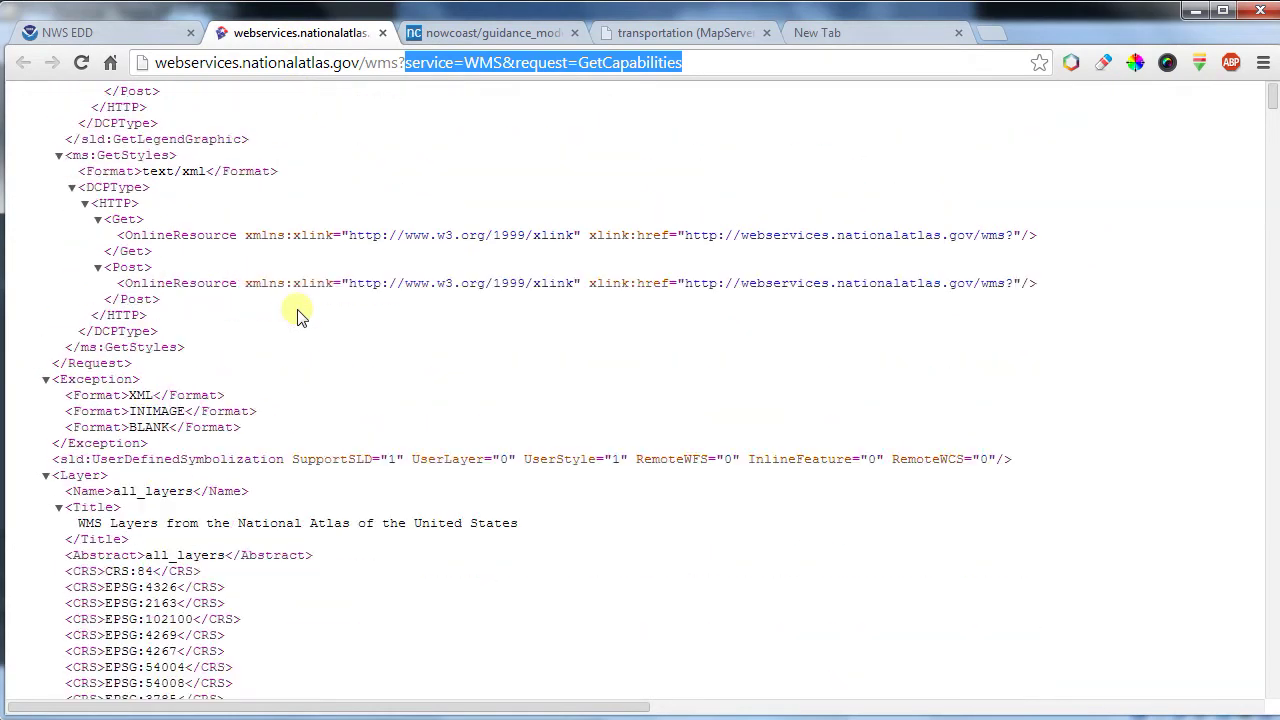
scroll(300, 314, down, 15)
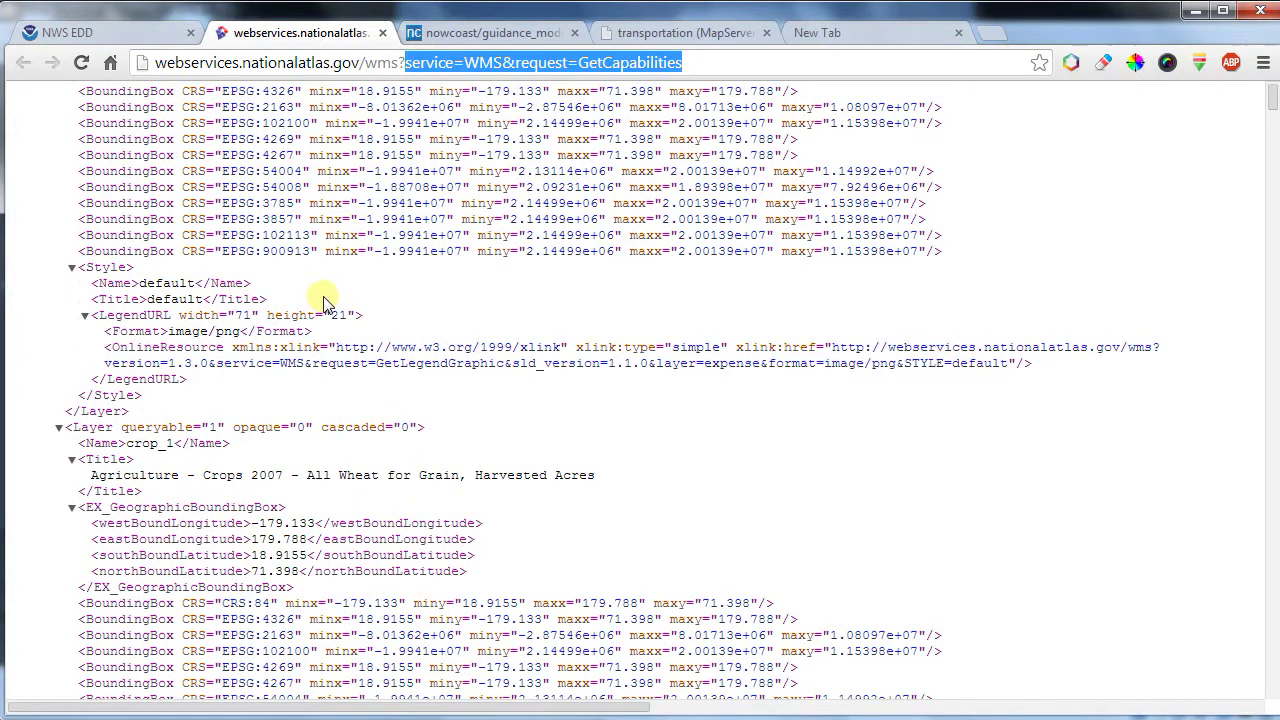
Step: Copy the layer name crop_1 (Crops 2007 – All Wheat for Grain)
click(58, 428)
click(58, 428)
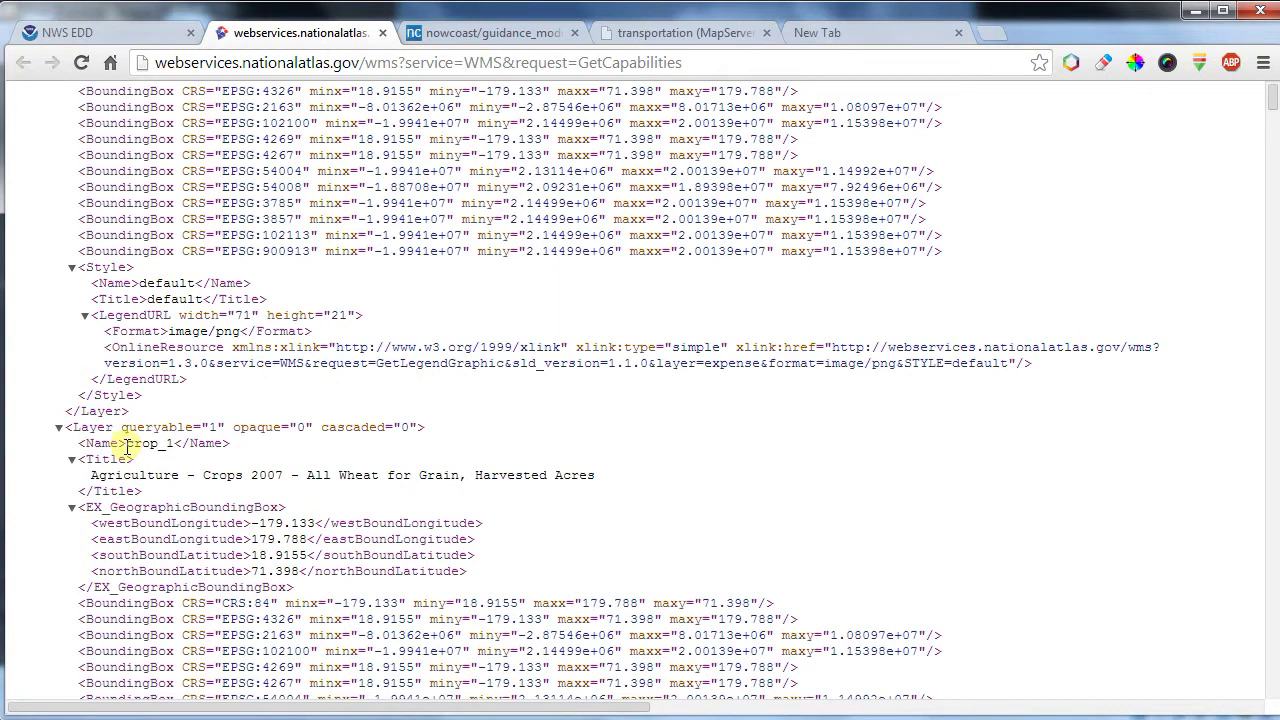
drag(127, 446, 168, 447)
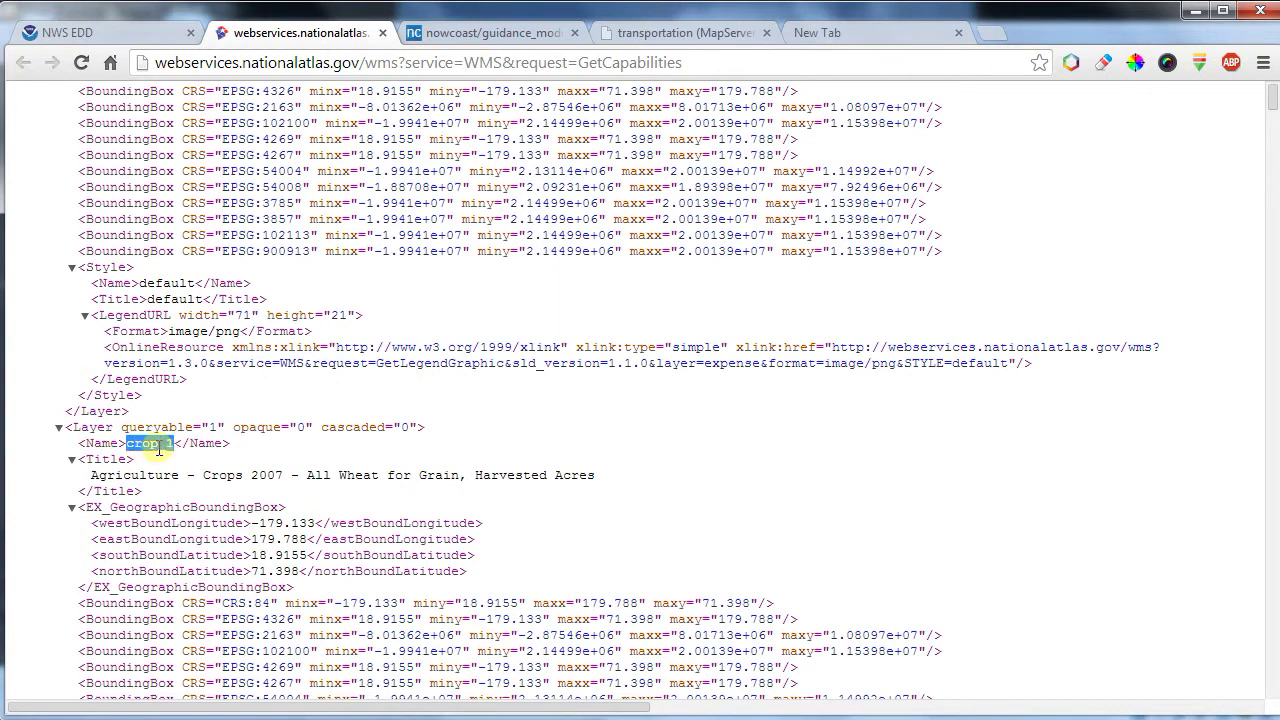
right_click(158, 450)
click(205, 460)
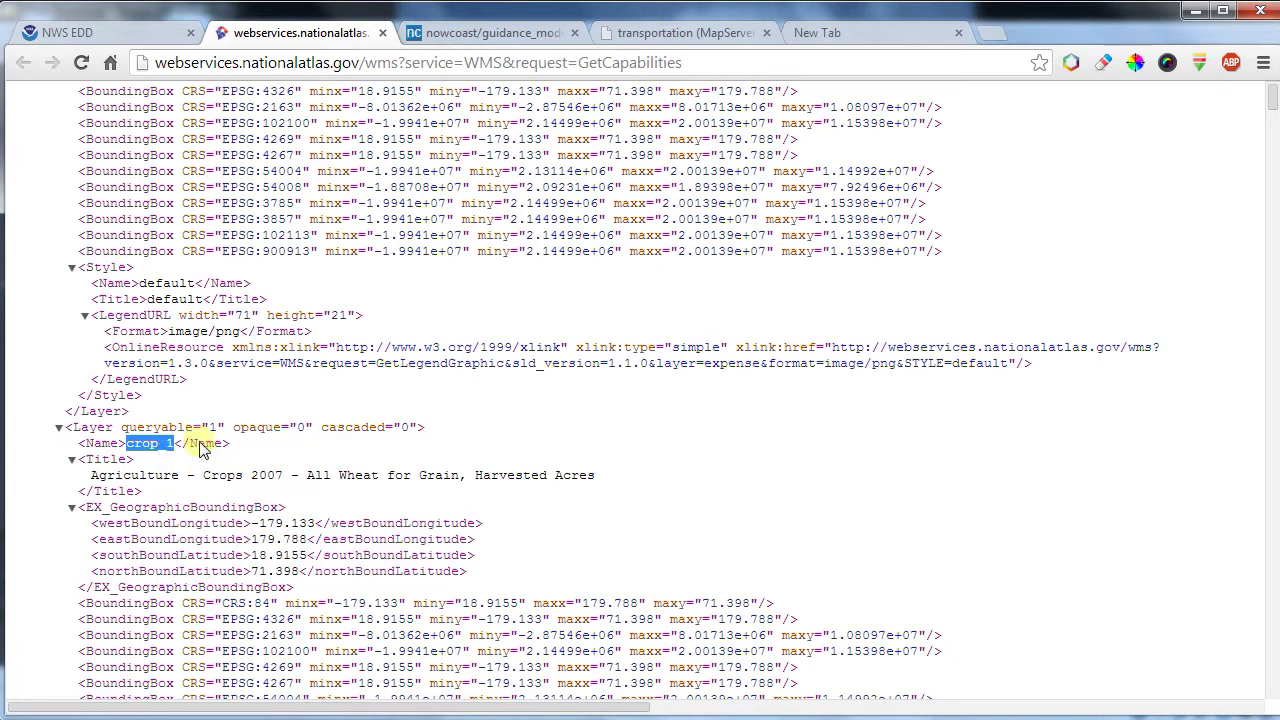
Step: In the EDD layer form, replace layers 3,7,11 with crop_1 and rename the layer to crops
click(150, 37)
drag(210, 473, 172, 472)
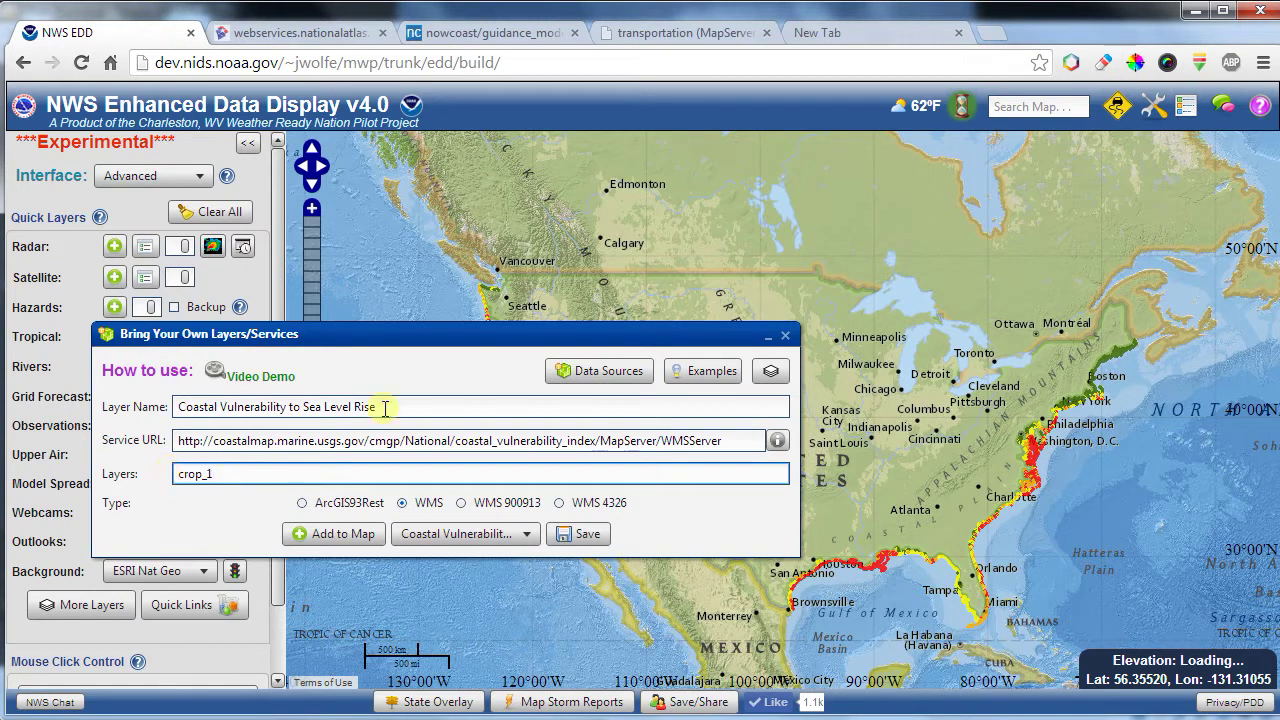
drag(392, 406, 140, 385)
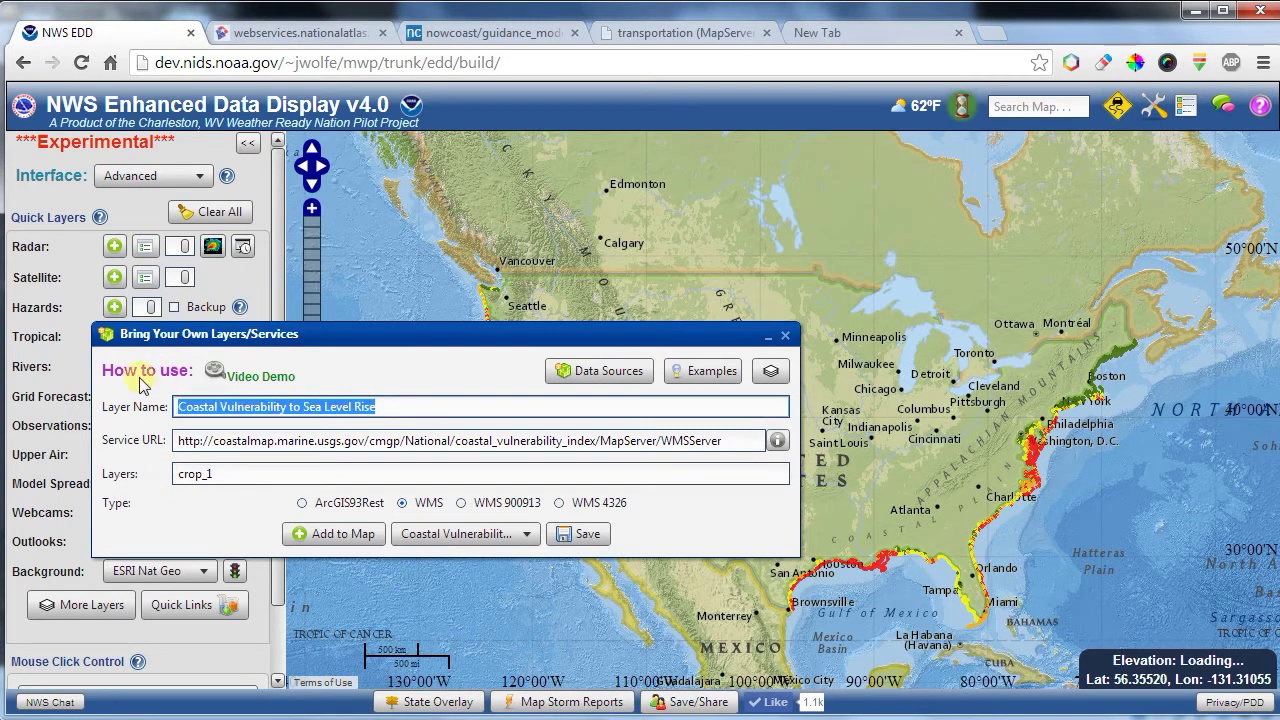
text(crops)
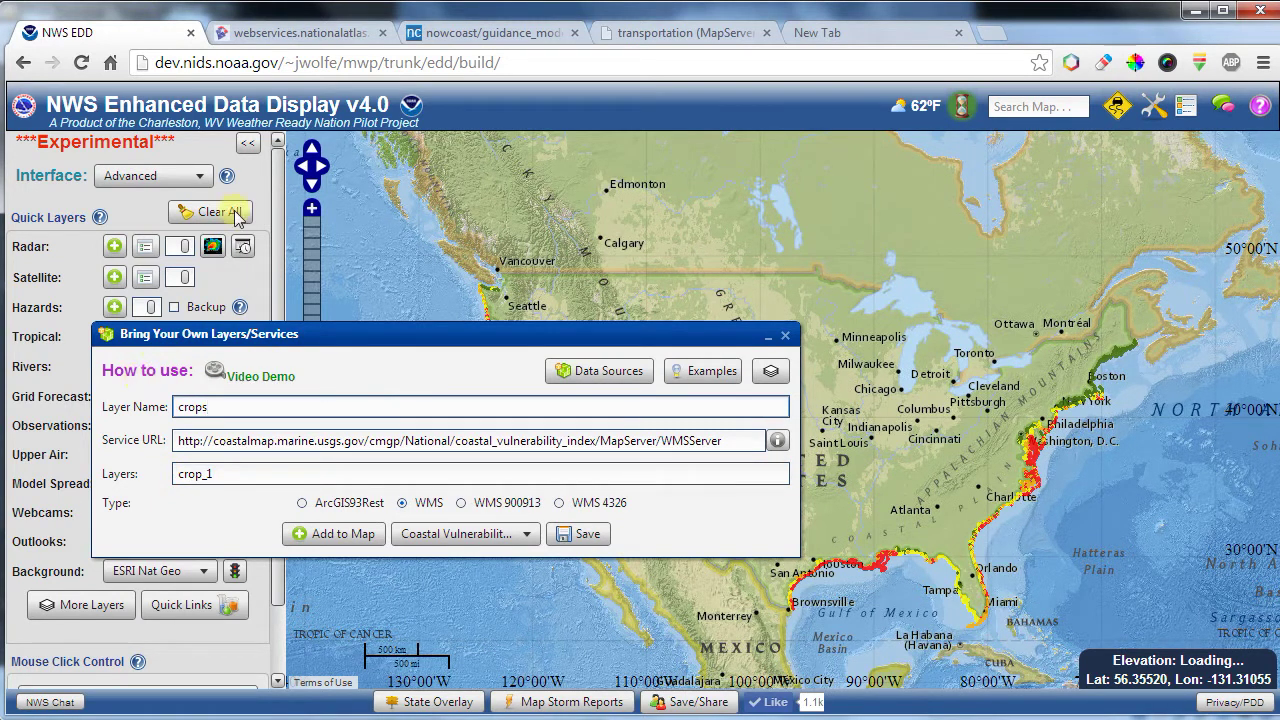
click(277, 32)
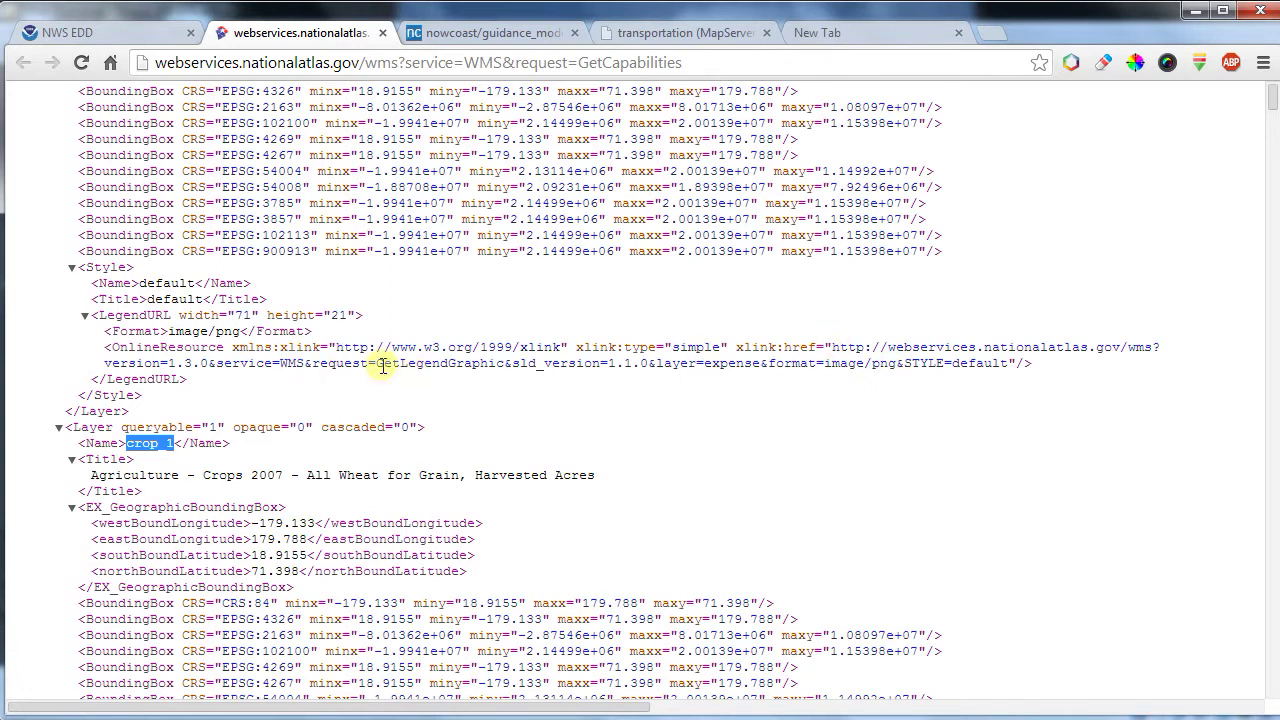
drag(376, 363, 505, 364)
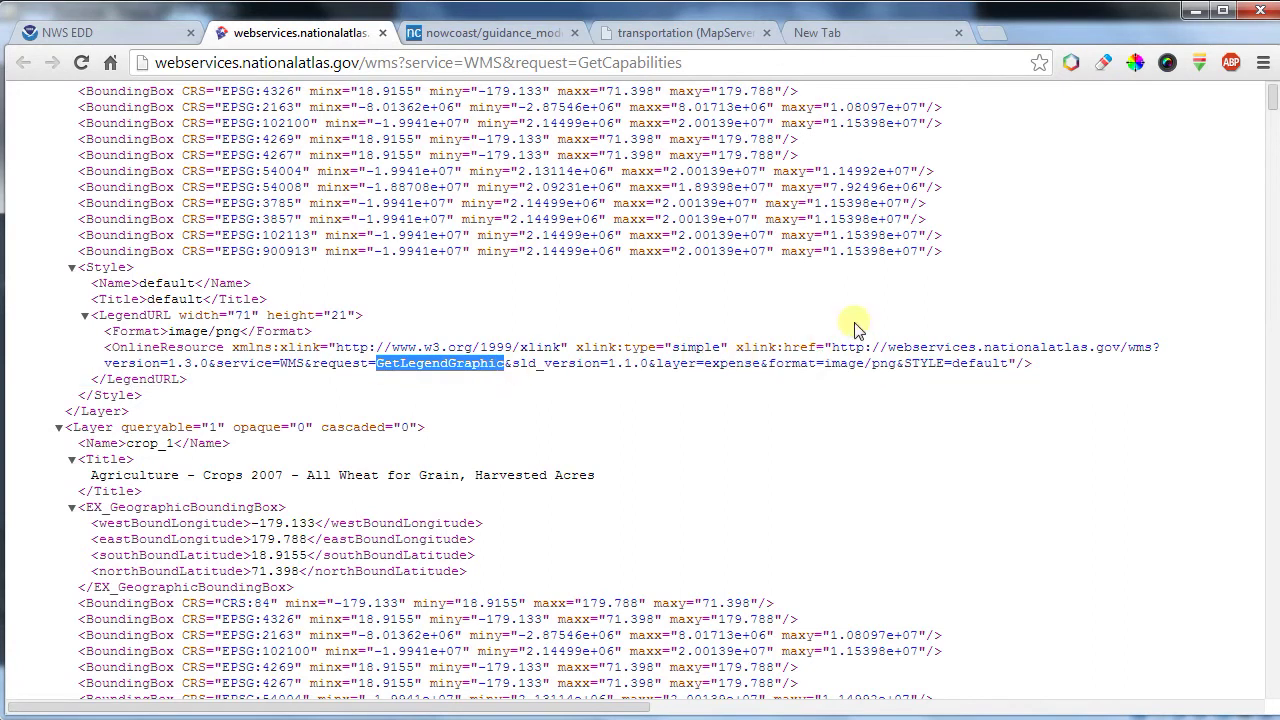
drag(832, 347, 1151, 349)
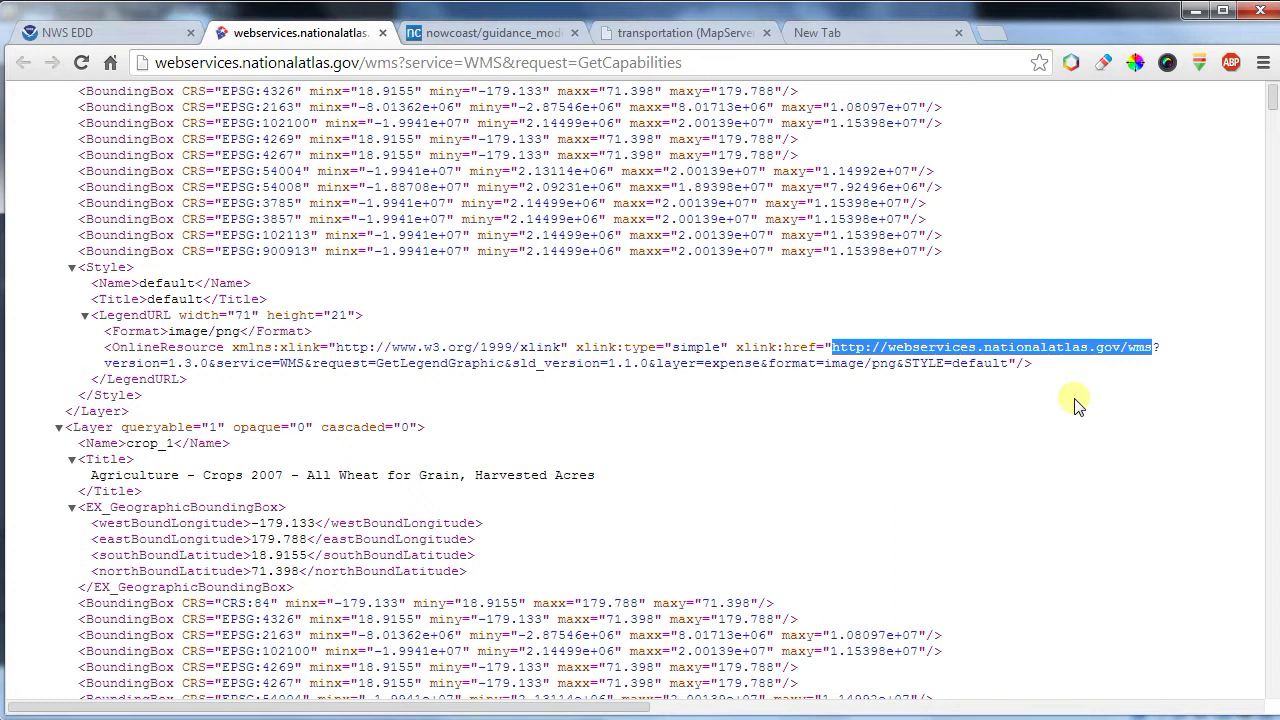
click(109, 31)
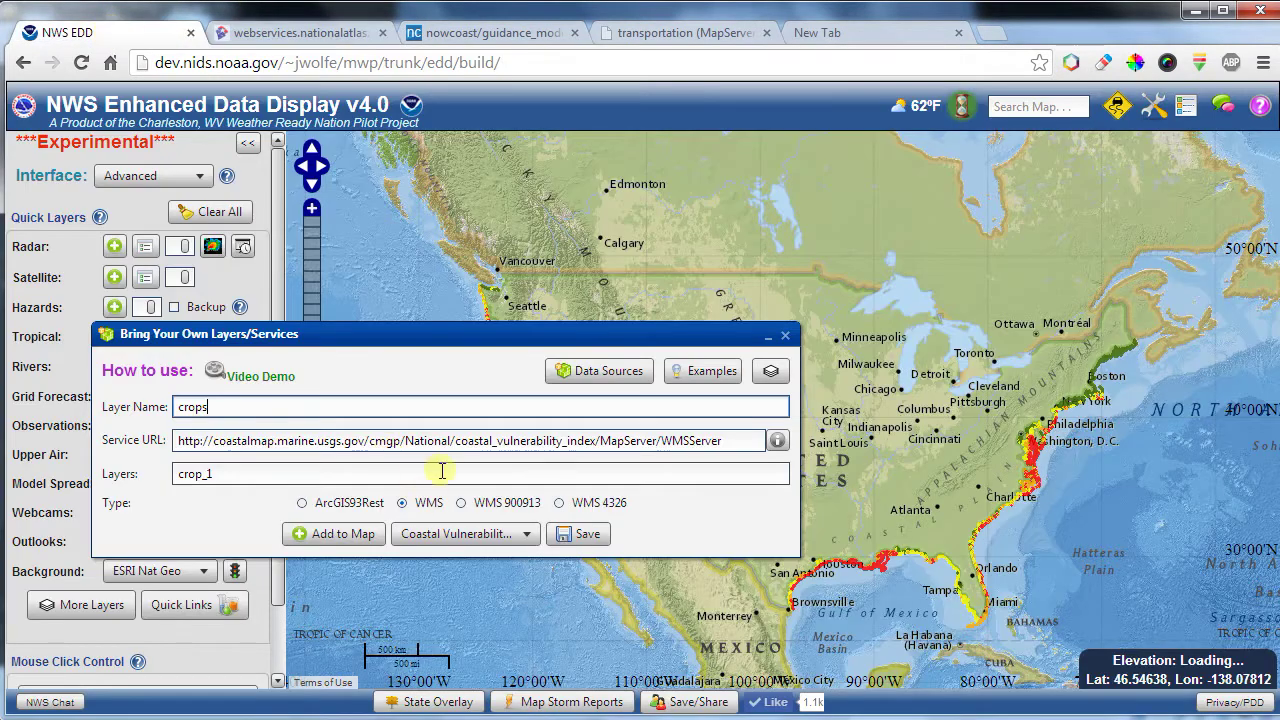
click(441, 440)
triple_click(445, 440)
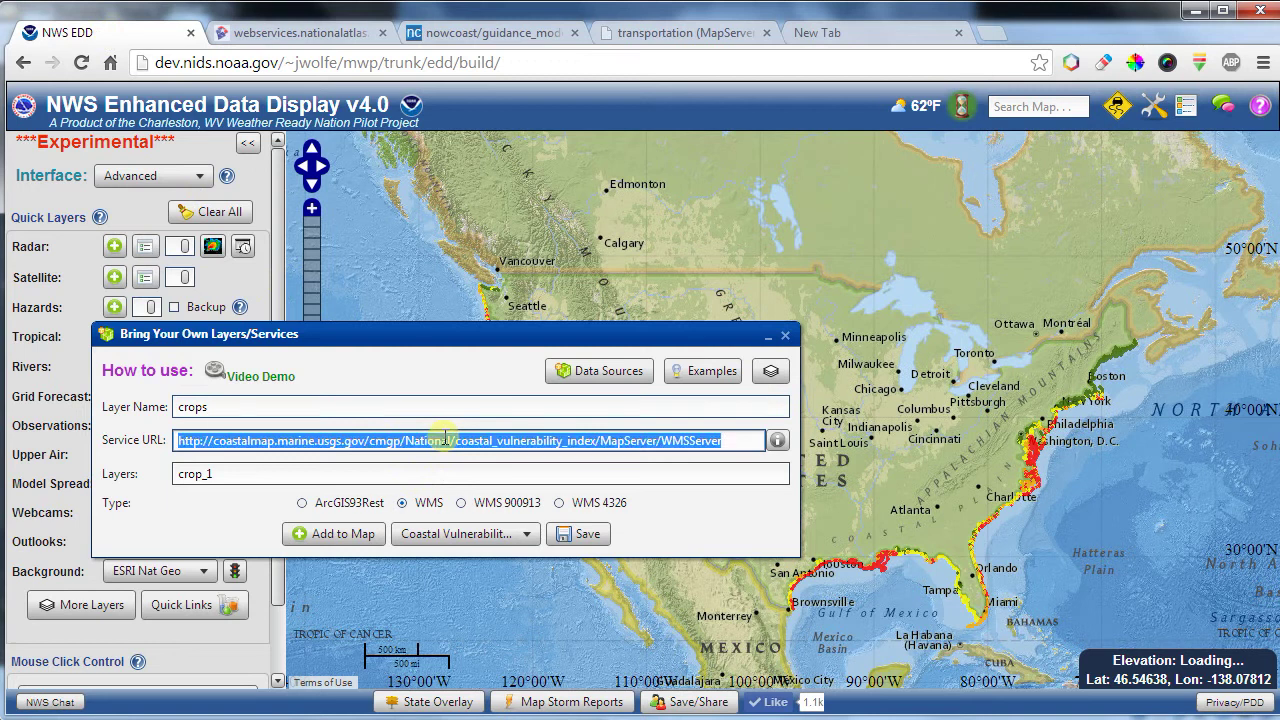
key(BackSpace)
key(ctrl+v)
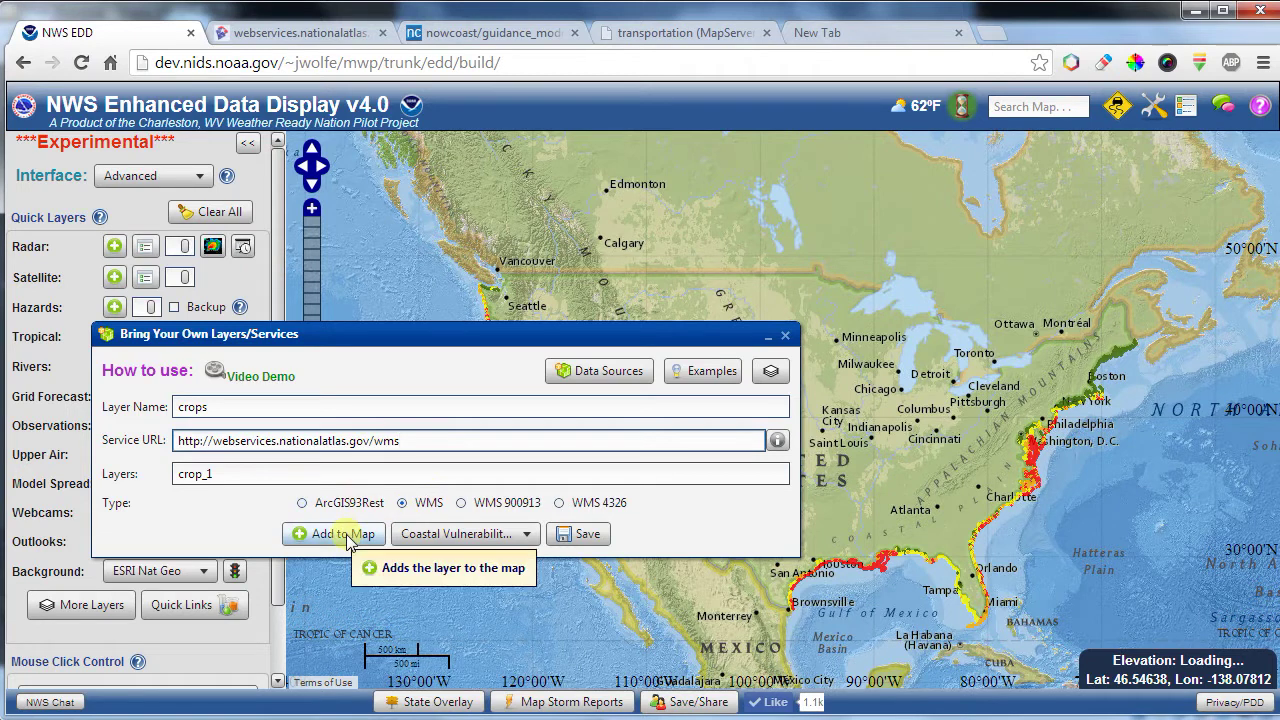
click(334, 28)
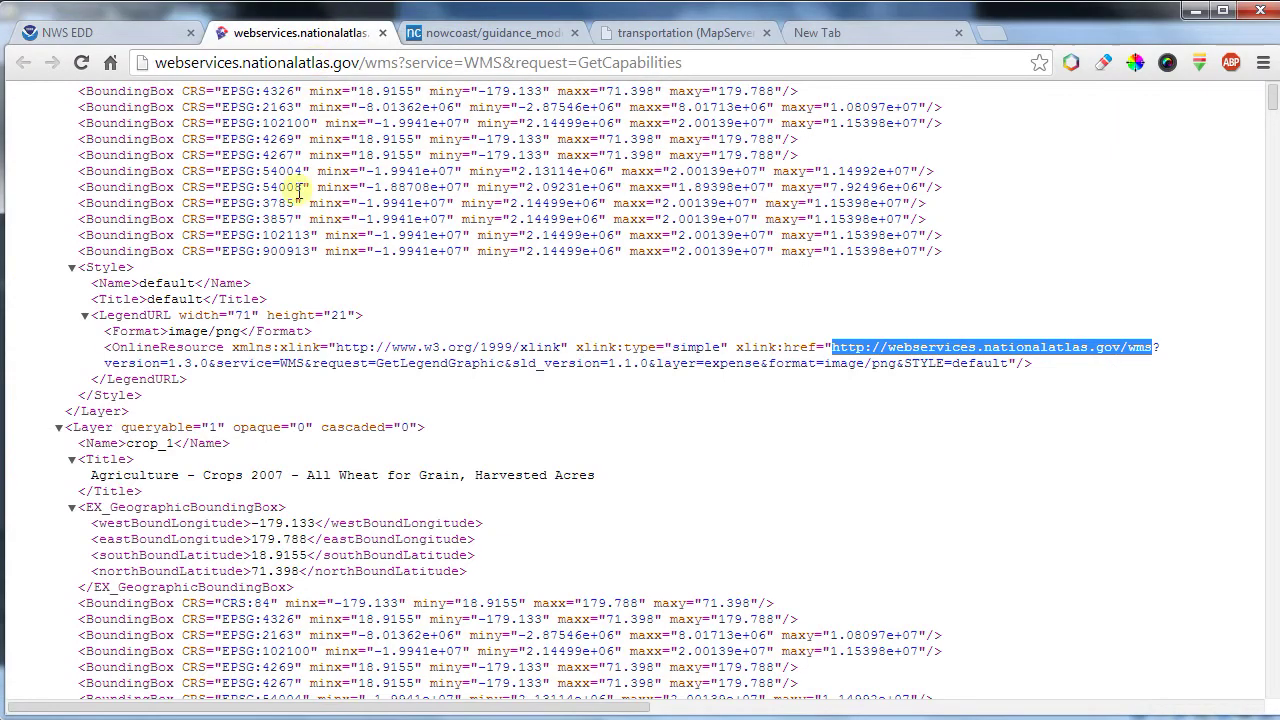
click(58, 31)
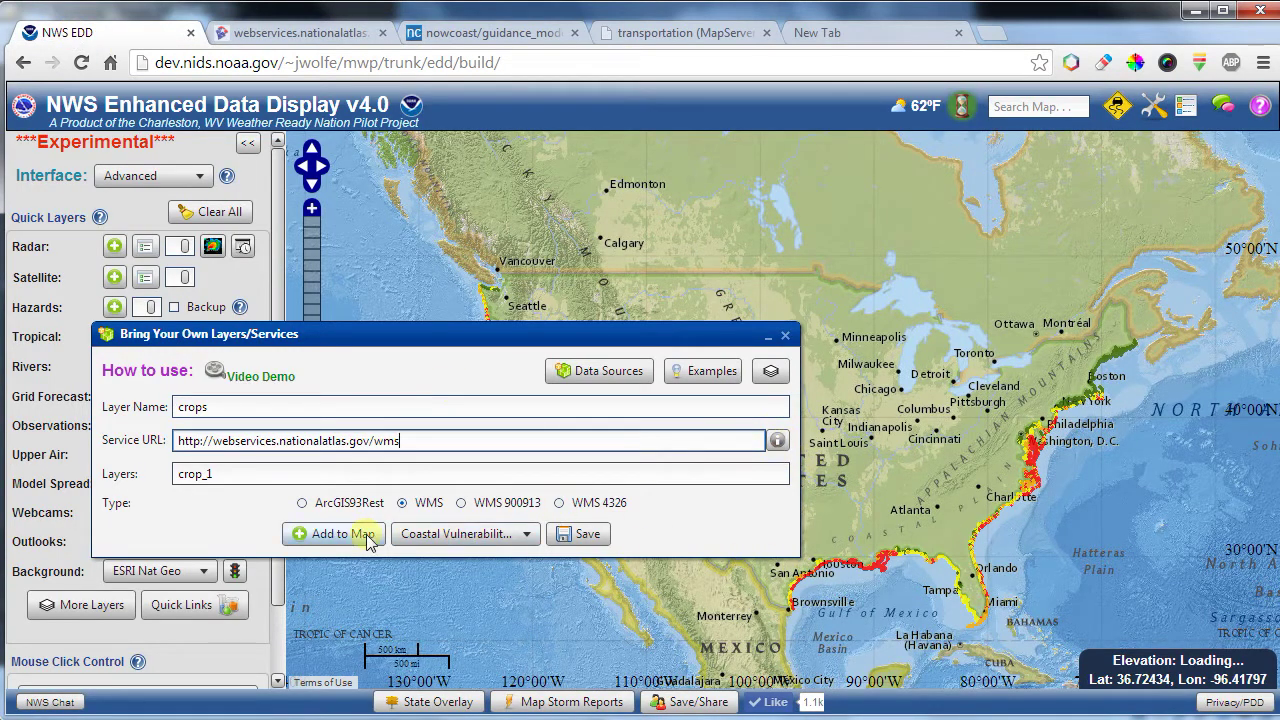
Step: Add the crops wheat layer to the map, move the layer form lower, and show the legend
click(325, 536)
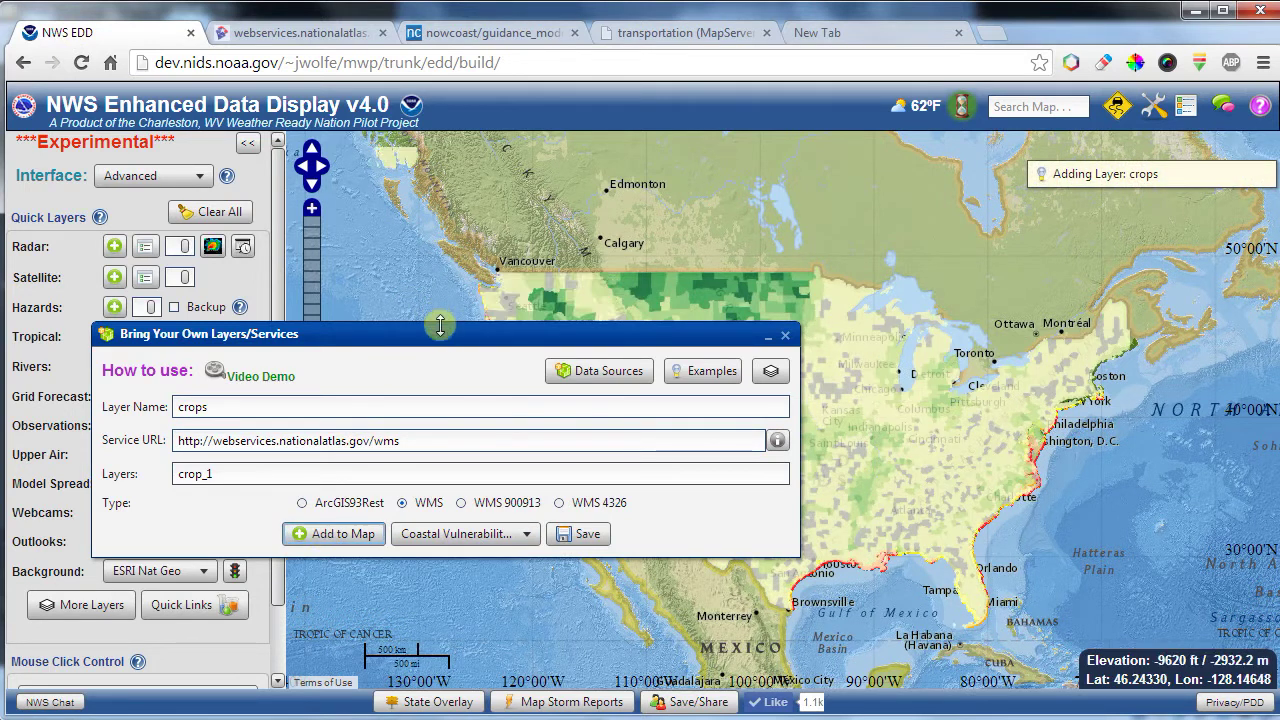
drag(441, 337, 428, 444)
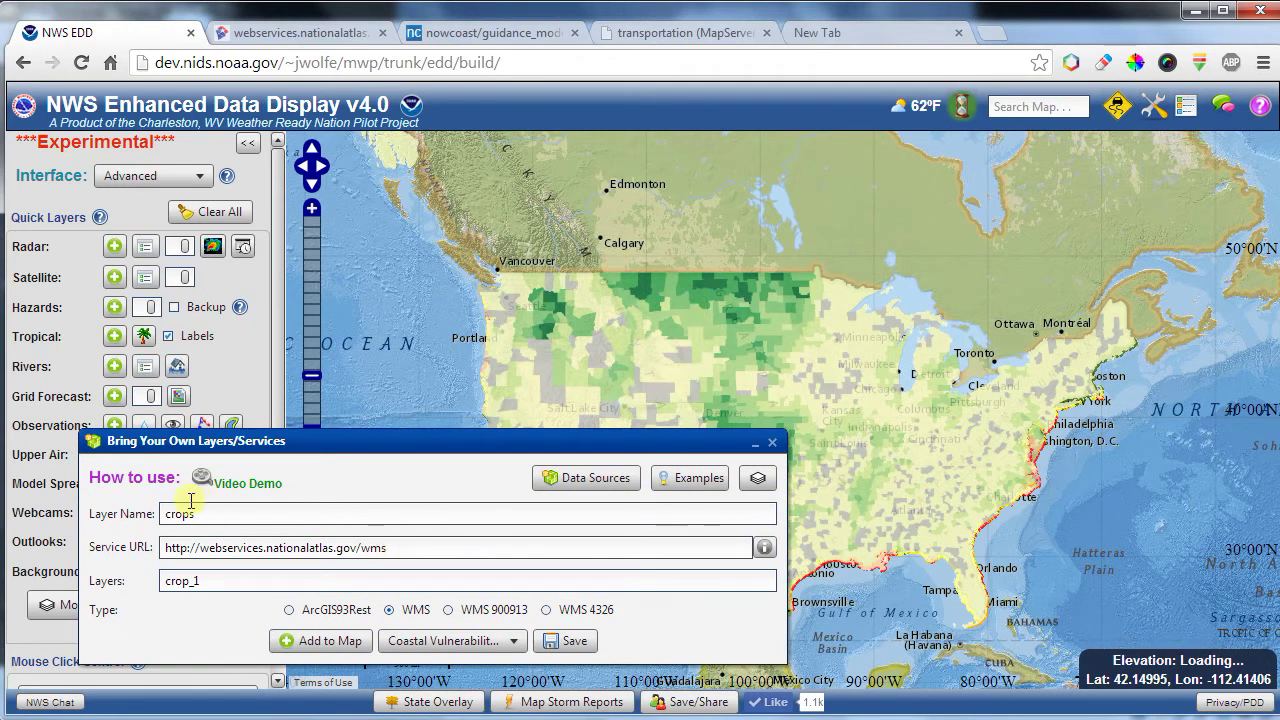
click(1220, 108)
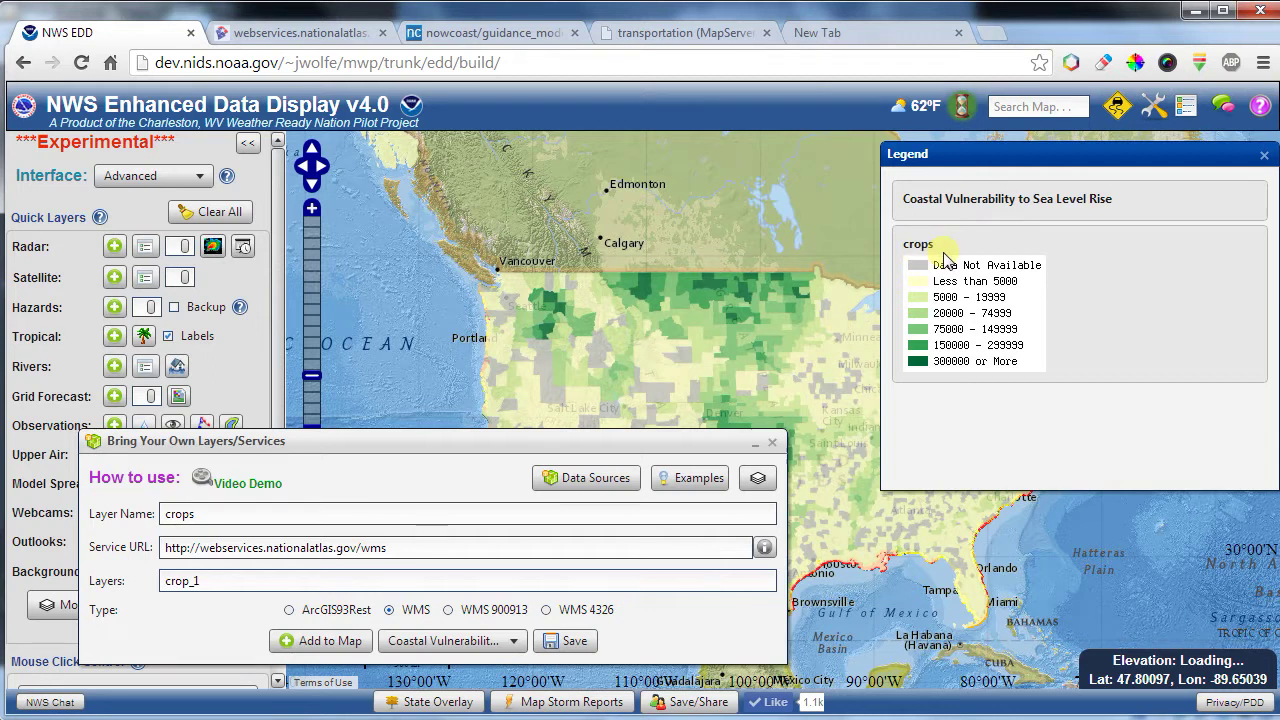
click(758, 478)
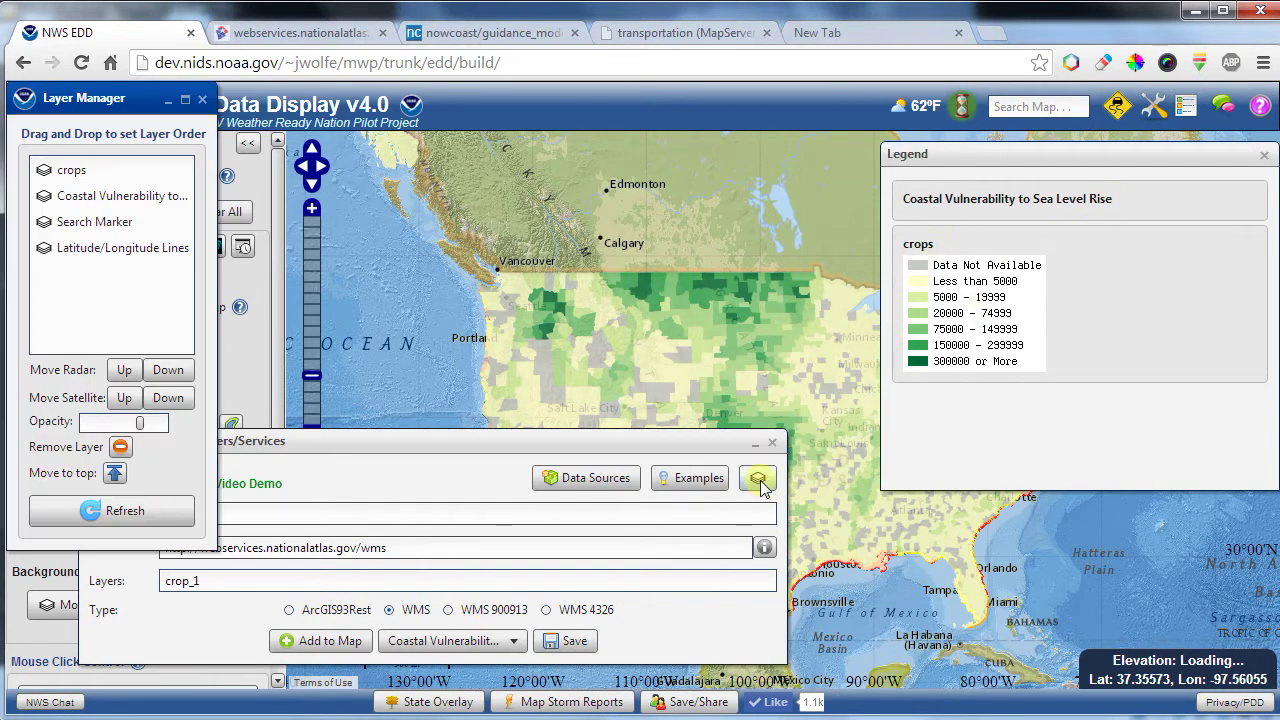
click(60, 170)
mouse_move(139, 422)
mouse_down()
mouse_move(86, 422)
mouse_move(165, 427)
mouse_move(146, 423)
mouse_up()
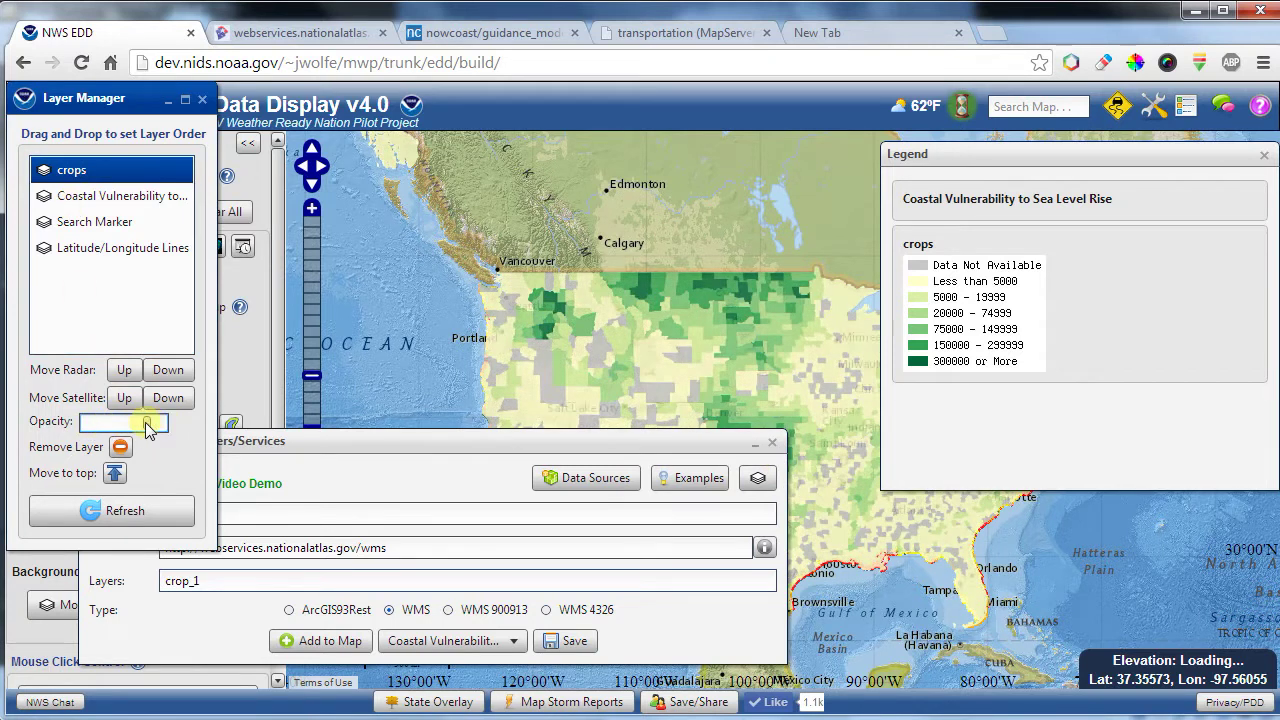
click(202, 101)
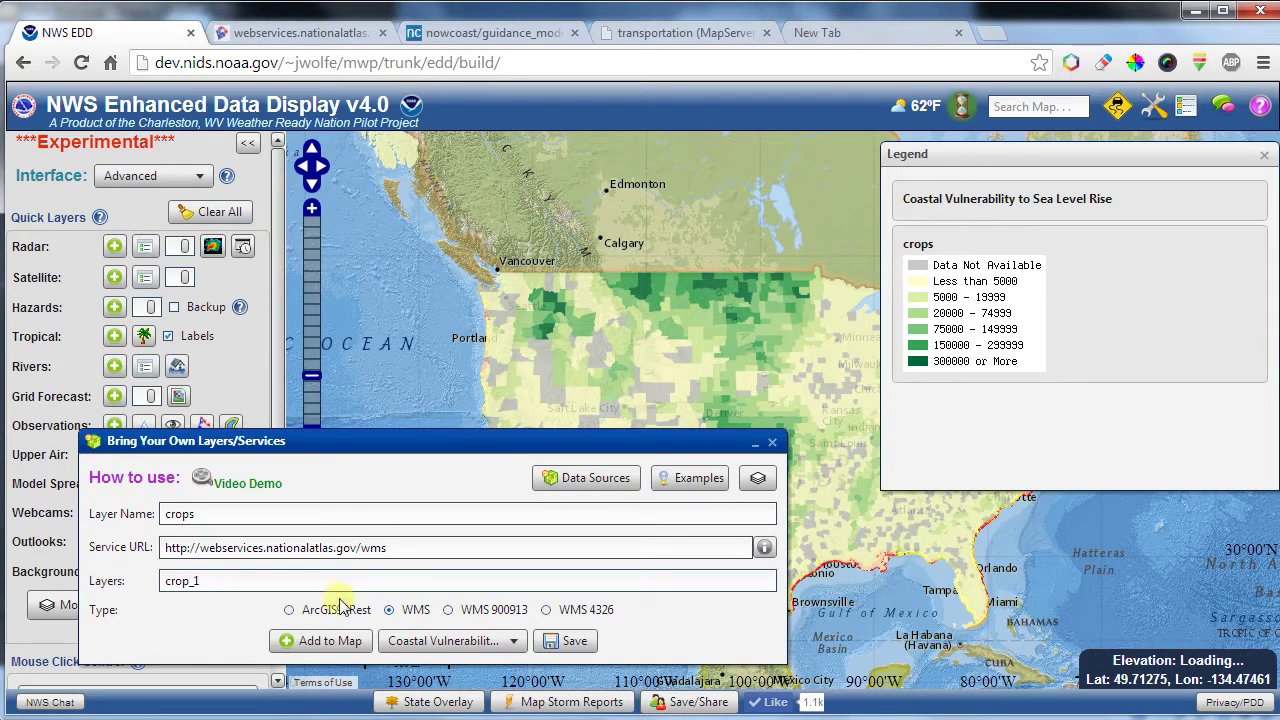
Step: Turn on state boundaries and current radar over the crops map, then close the legend
click(440, 702)
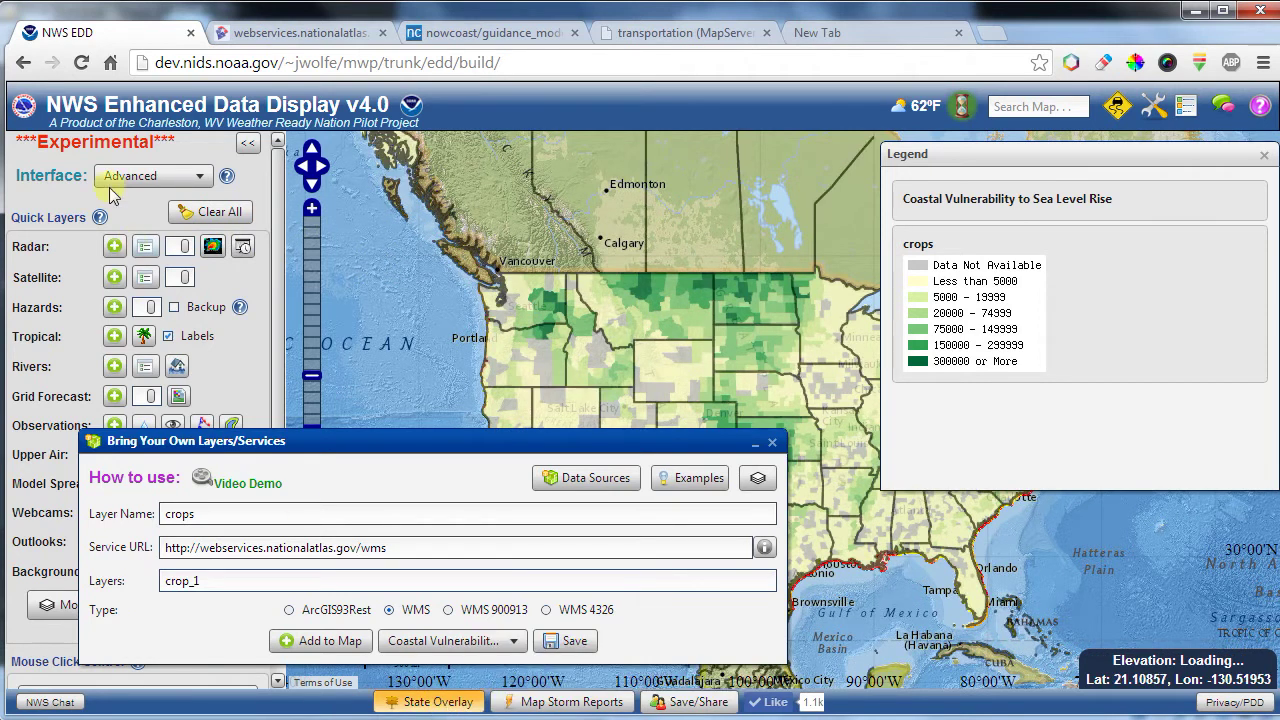
click(114, 246)
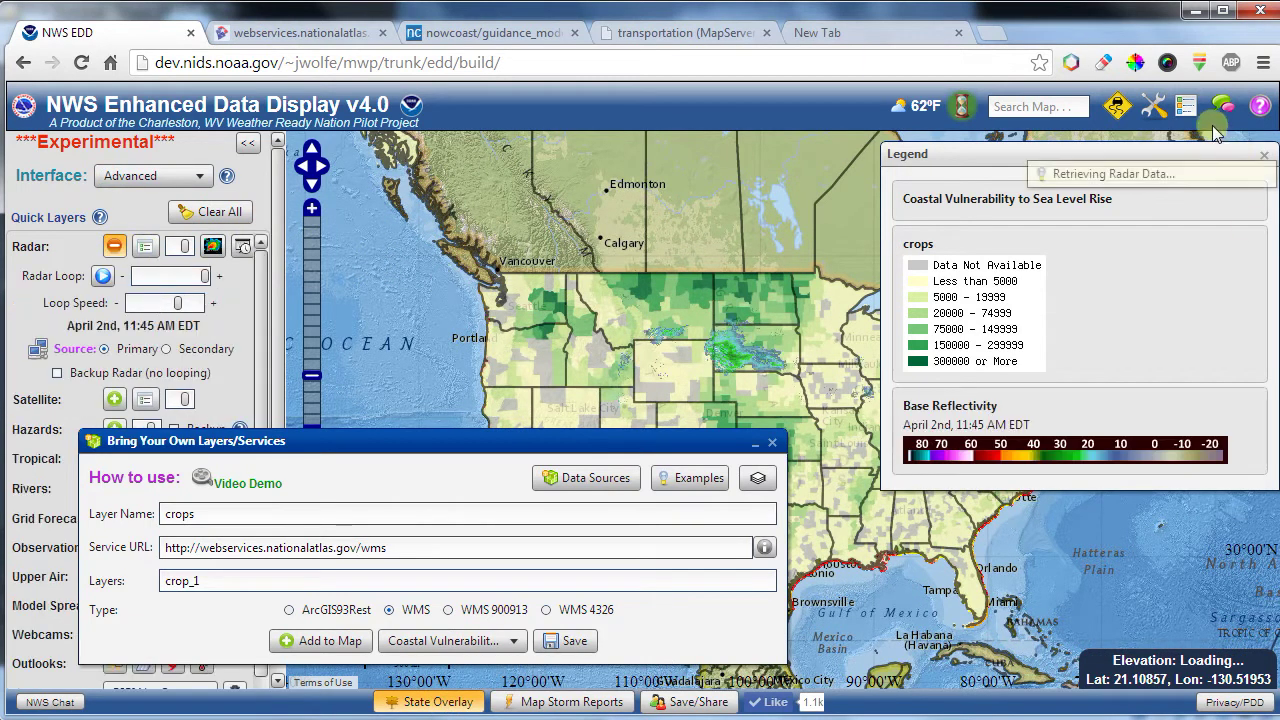
click(1185, 105)
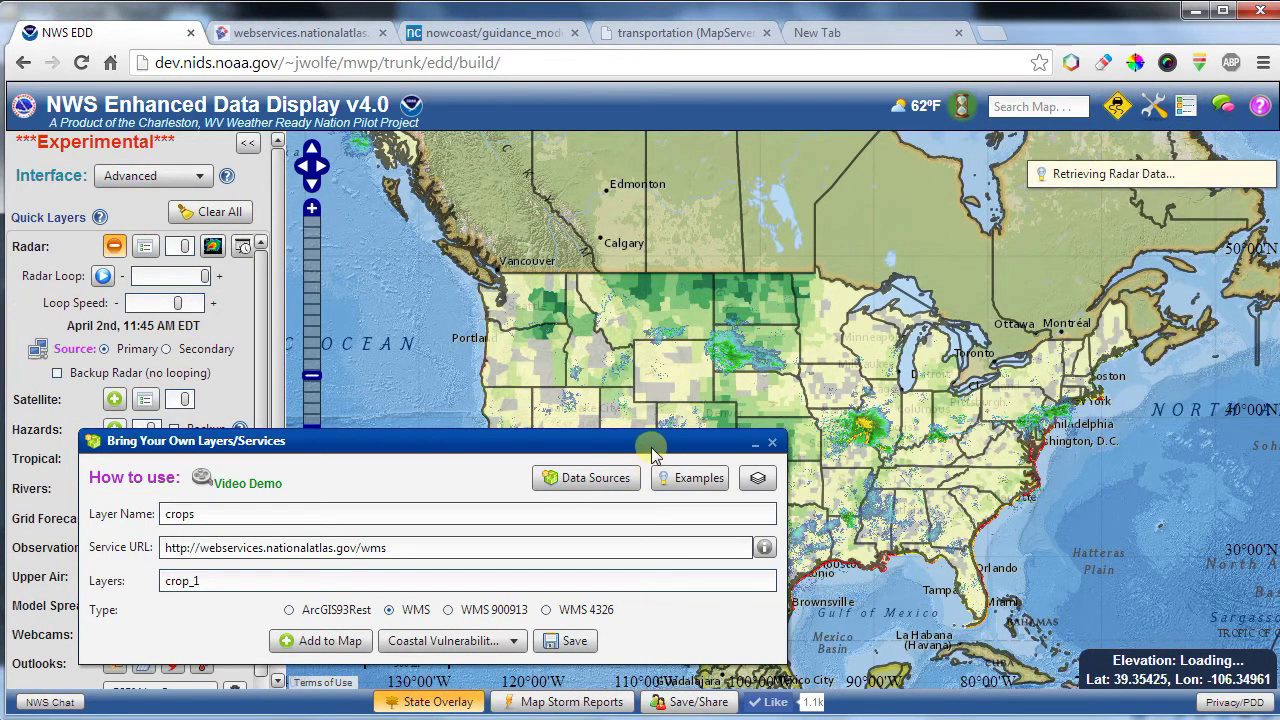
Step: Move the layer form to the lower right and turn on the hazards overlay
drag(657, 449, 1160, 486)
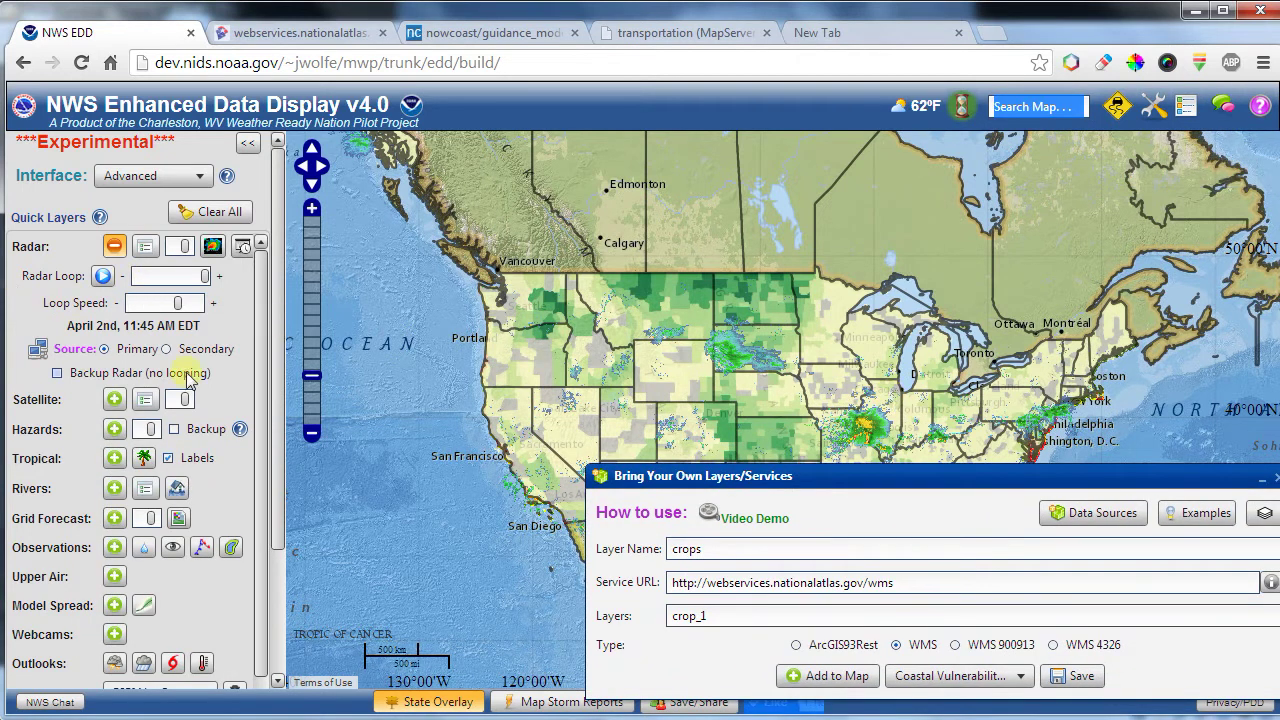
click(115, 429)
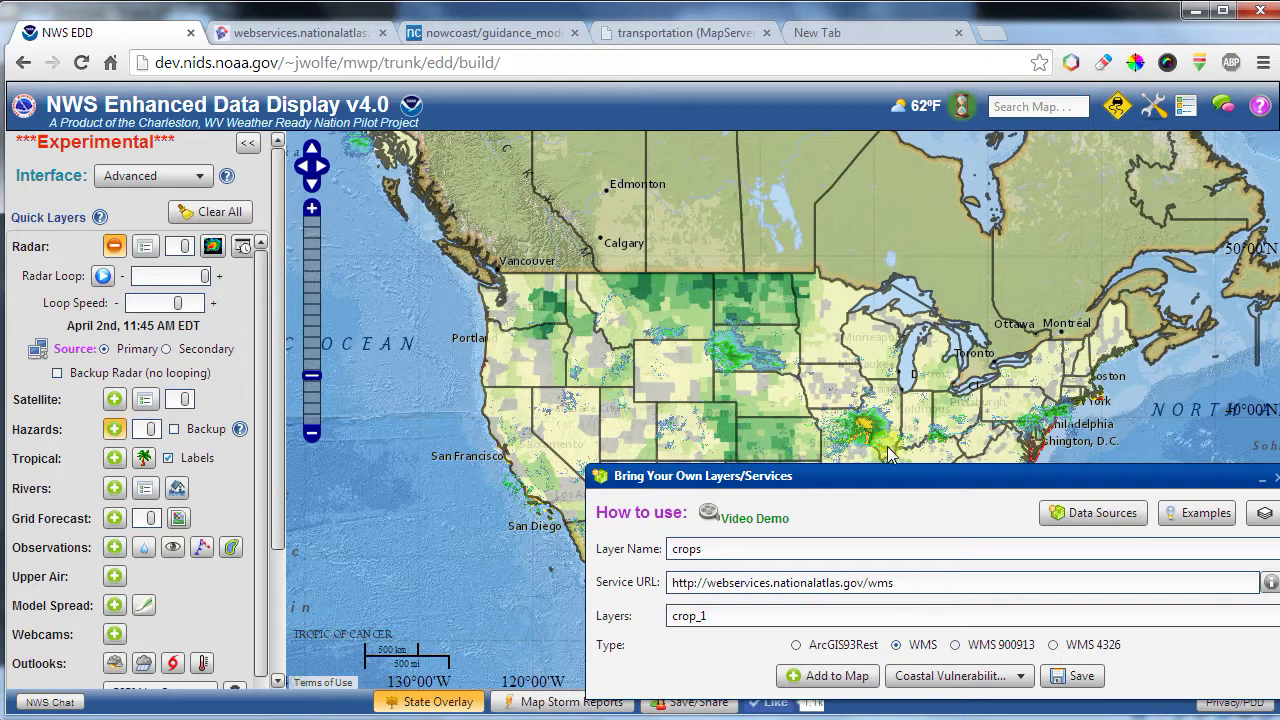
drag(887, 494, 853, 511)
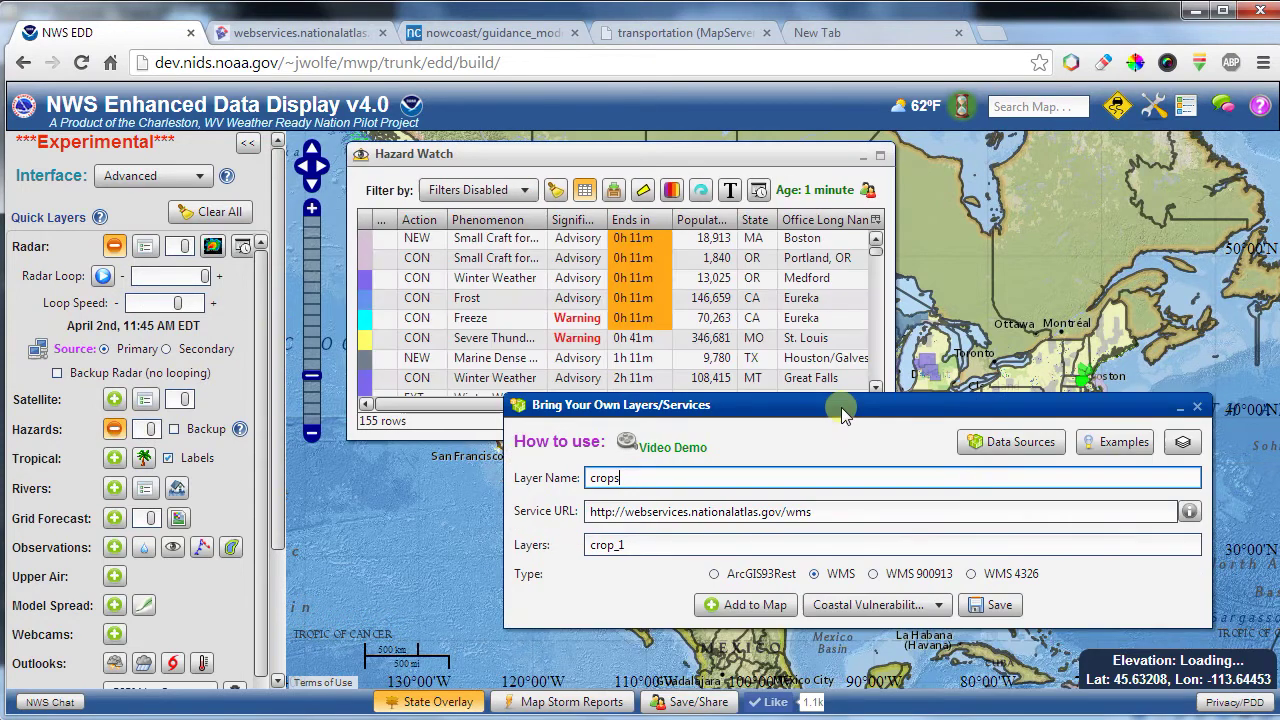
Step: Hide the Hazard Watch table, keeping its filters, and move the layer form up and left
click(584, 190)
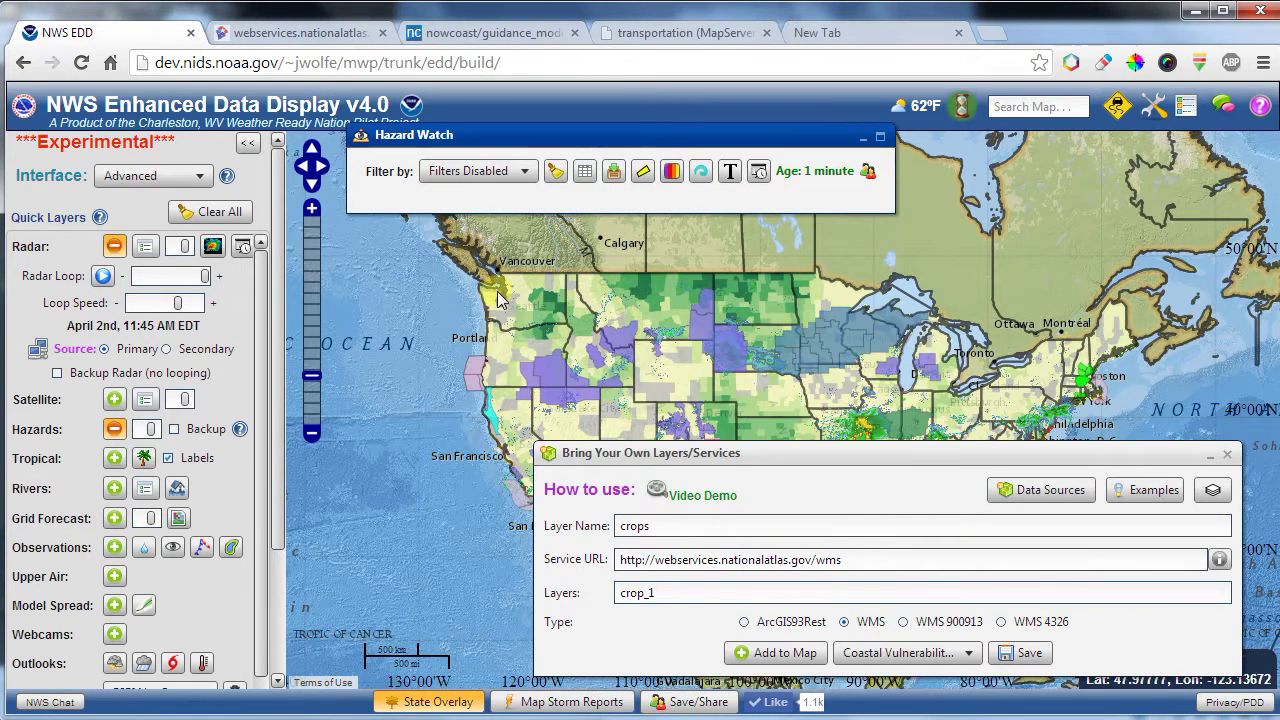
drag(798, 462, 572, 295)
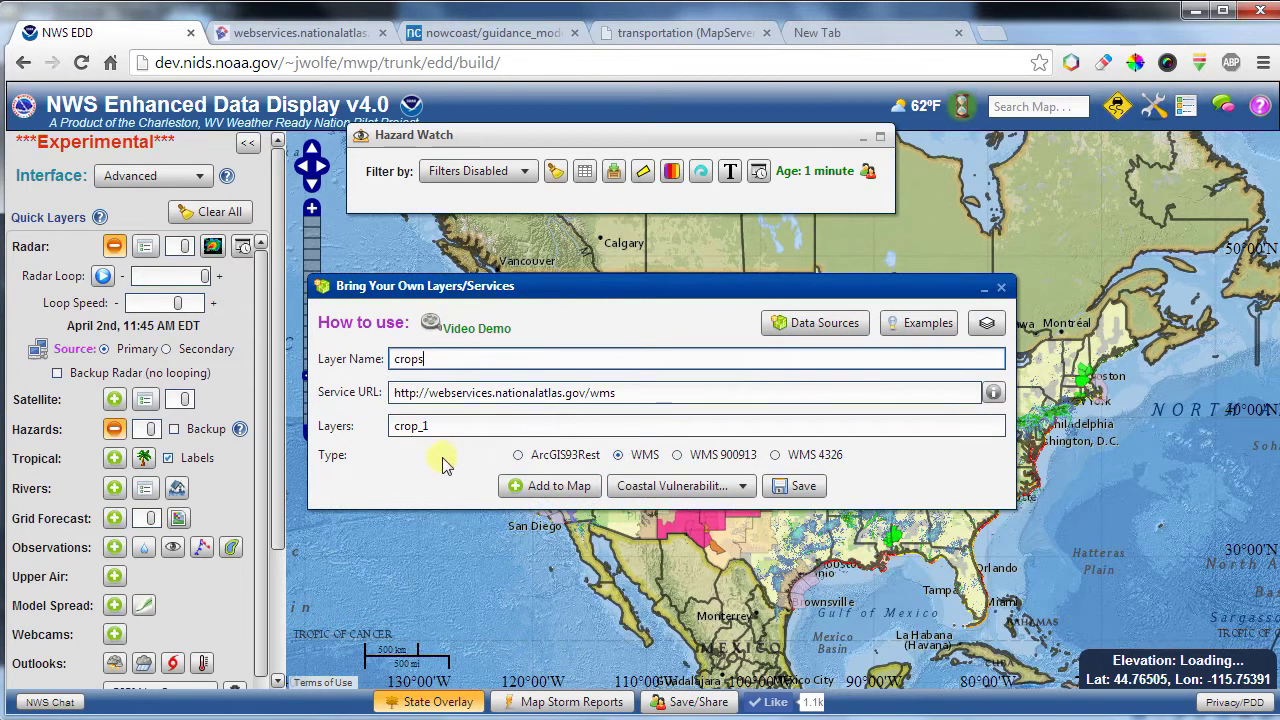